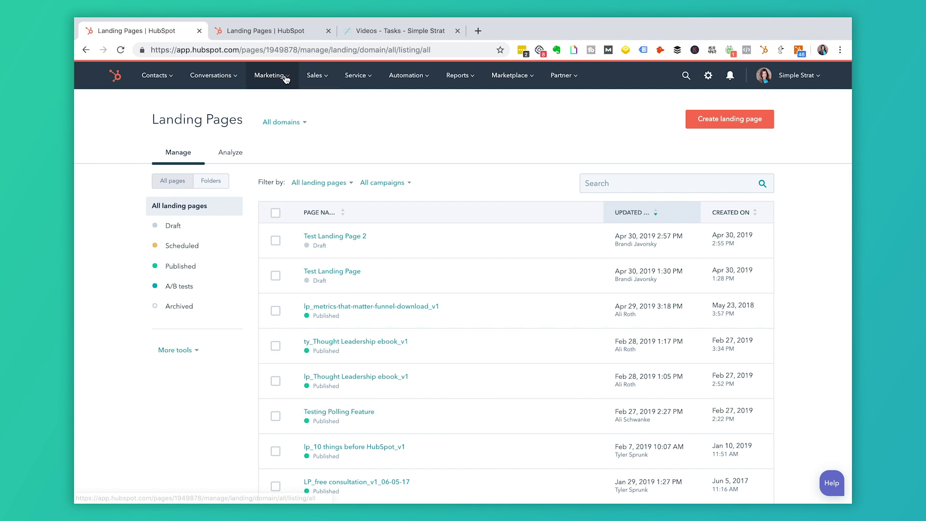
Switch to the test portal's Landing Pages tab and start creating a new landing page.
click(269, 75)
mouse_move(296, 171)
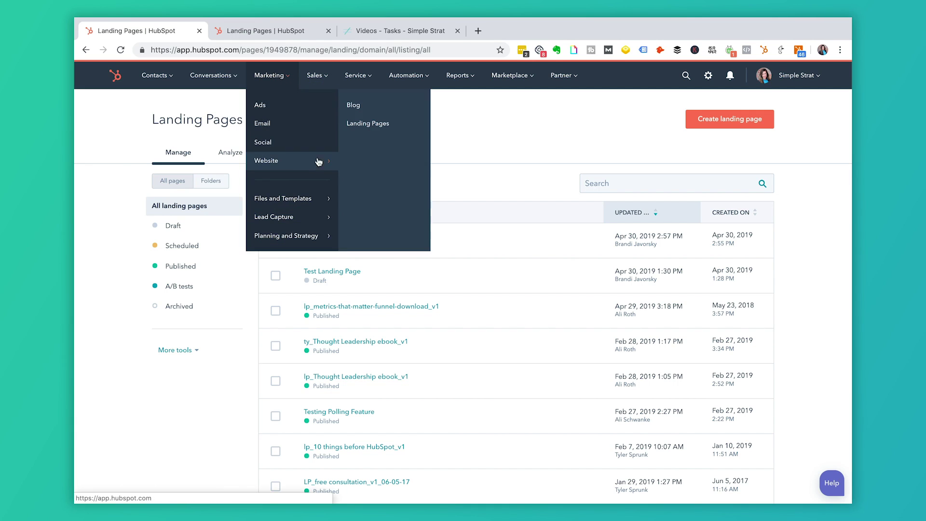
click(382, 124)
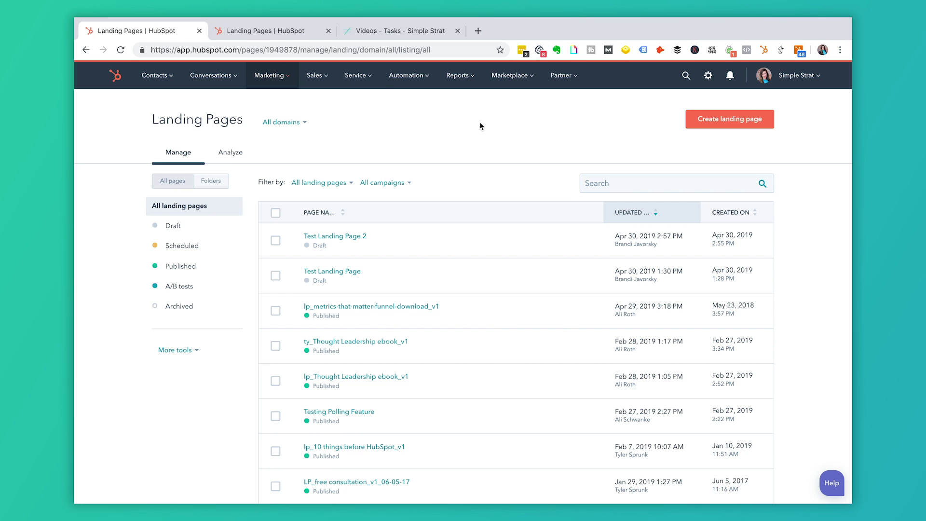
click(288, 33)
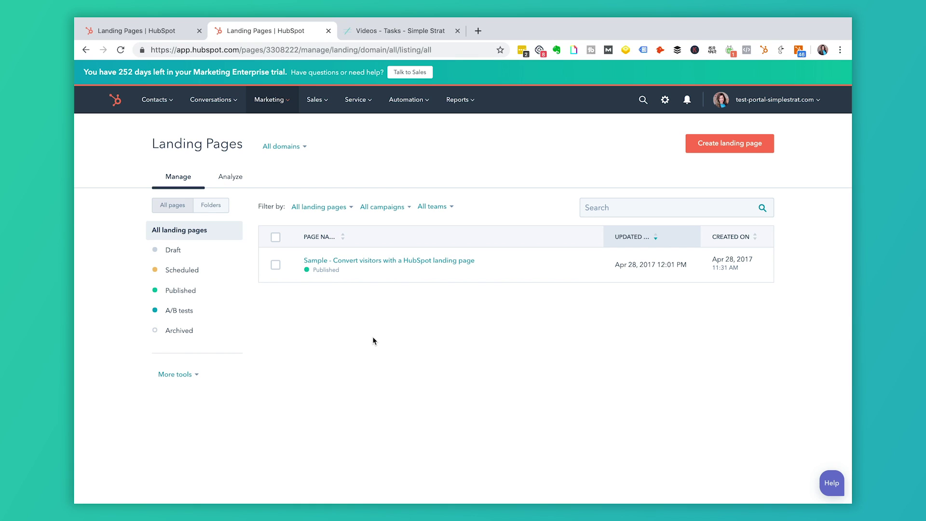
click(184, 33)
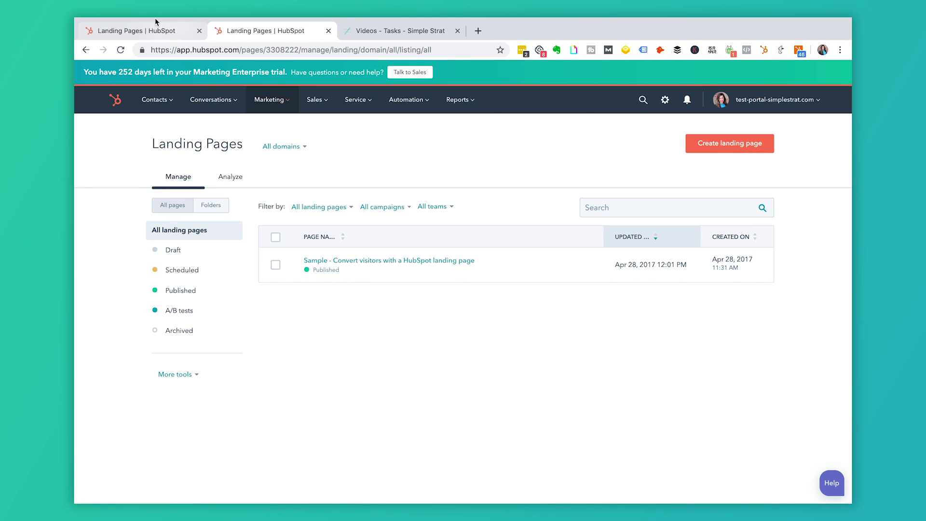
click(297, 32)
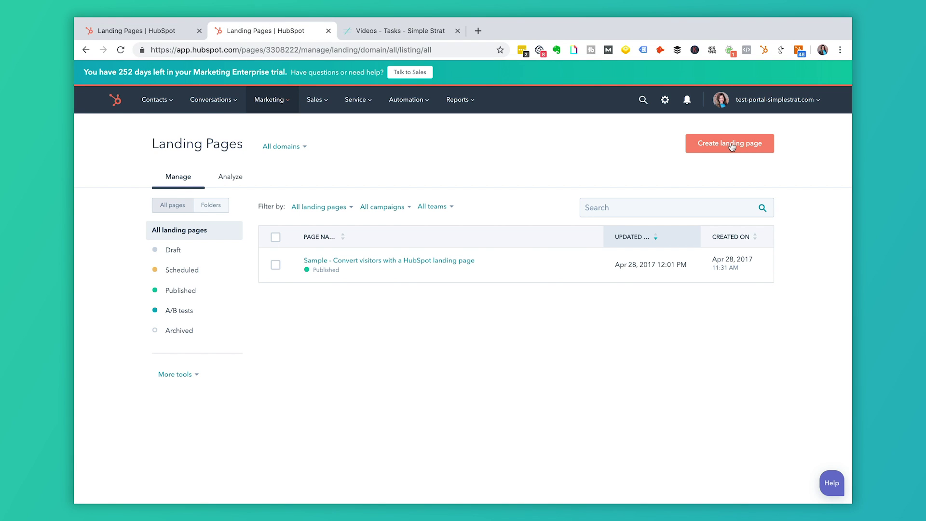
click(732, 146)
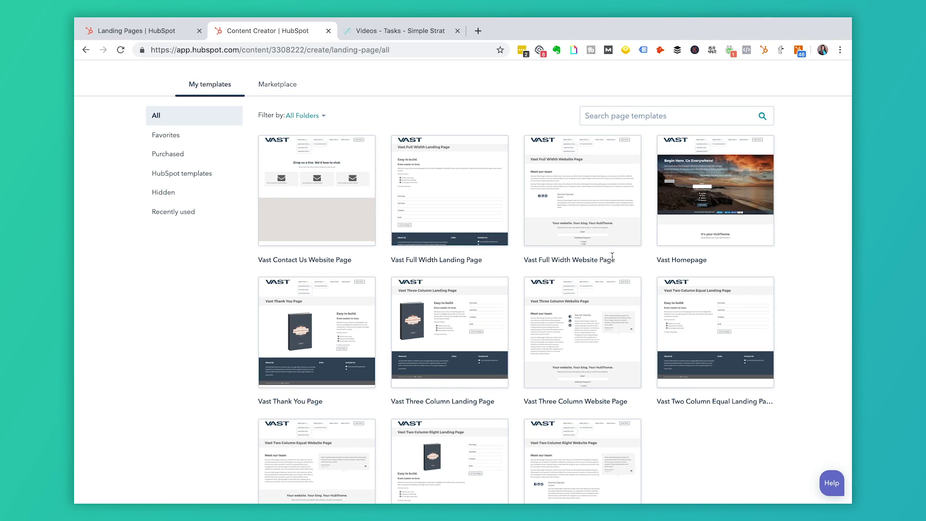
Let the new landing page's template gallery finish loading with the Vast theme templates.
mouse_move(606, 236)
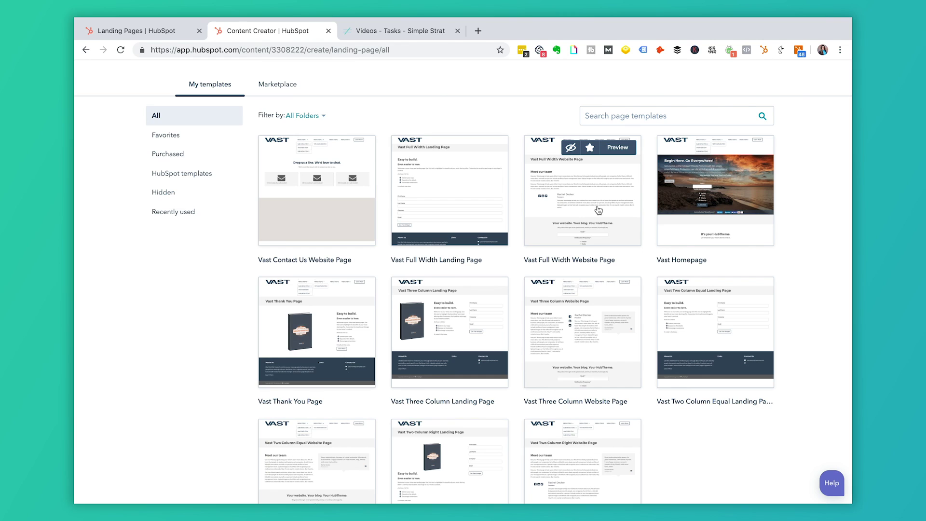
mouse_move(698, 194)
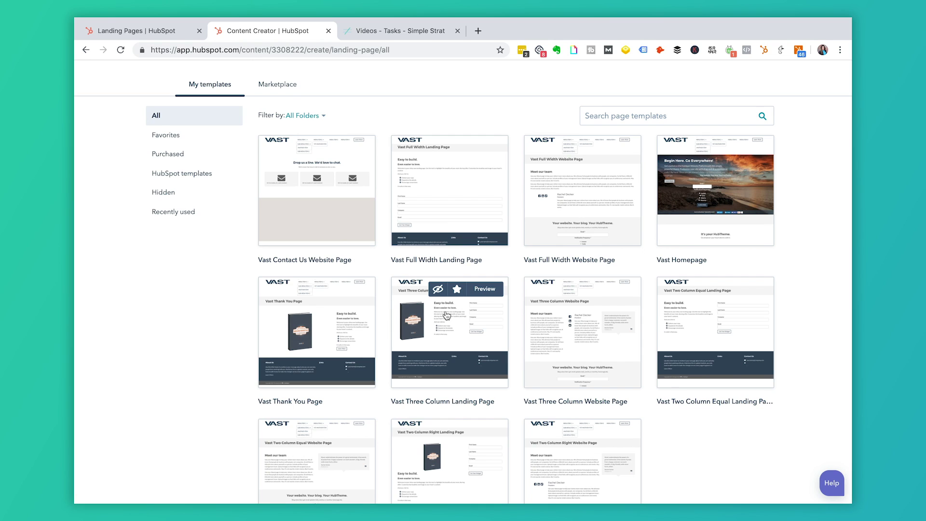
scroll(447, 315, down, 1)
mouse_move(684, 273)
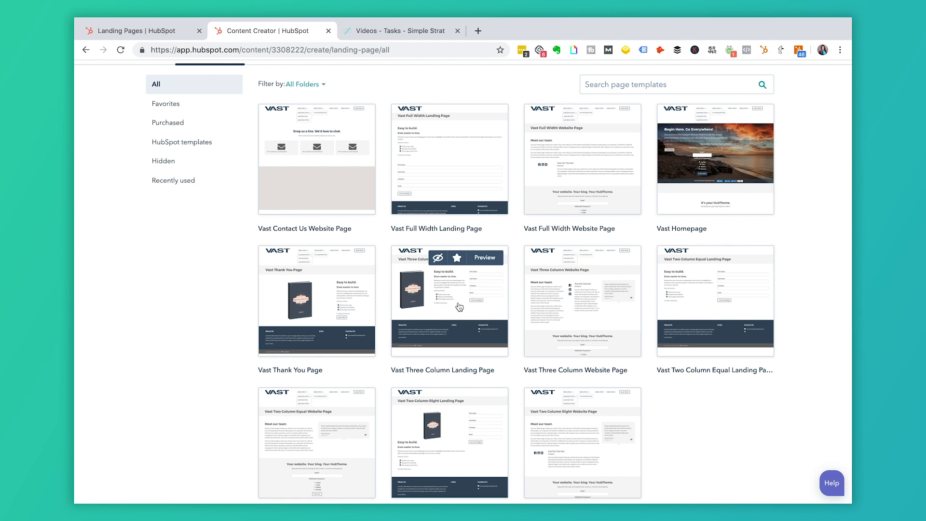
Create a page named LP_Ebook Download_v1 from the Vast Three Column Landing Page template.
click(459, 307)
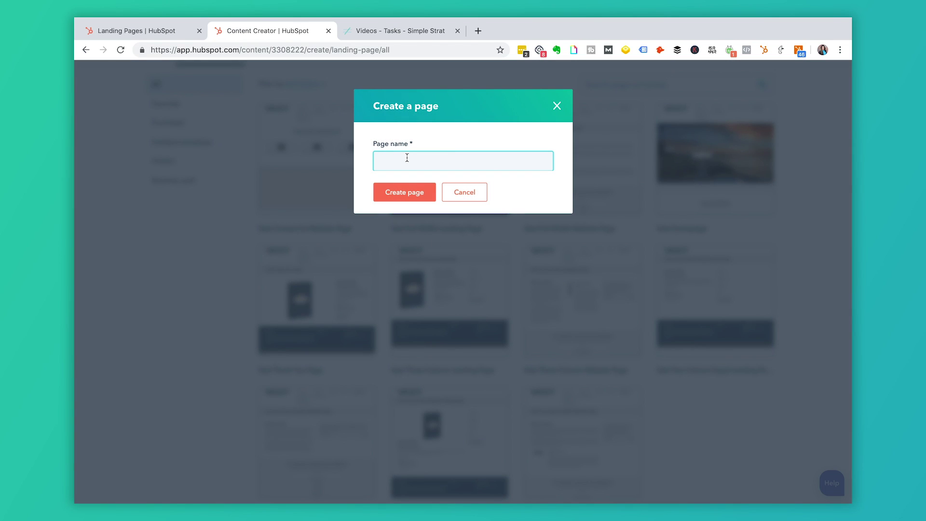
text(Eb)
text(LP)
text(_v1)
click(413, 195)
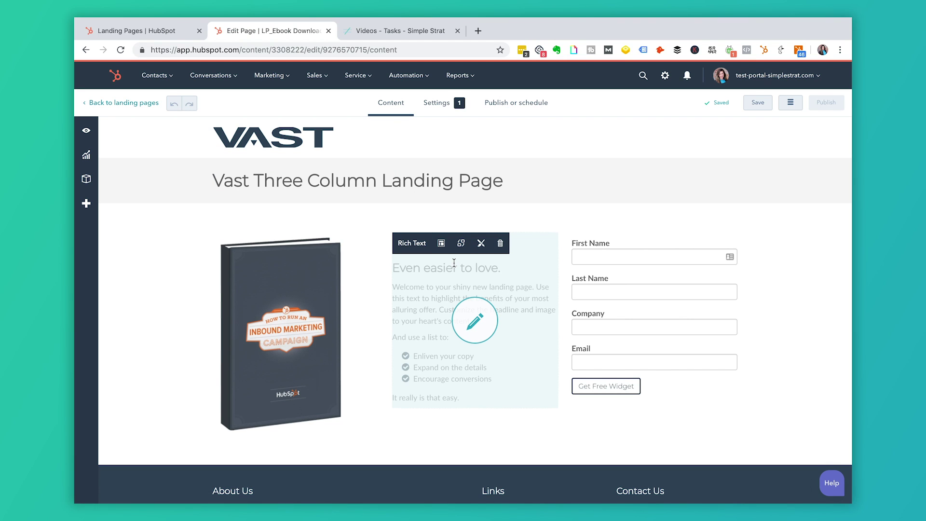
Replace the page headline with 'Download the Marketing Ebook', correcting the typos.
scroll(472, 282, down, 2)
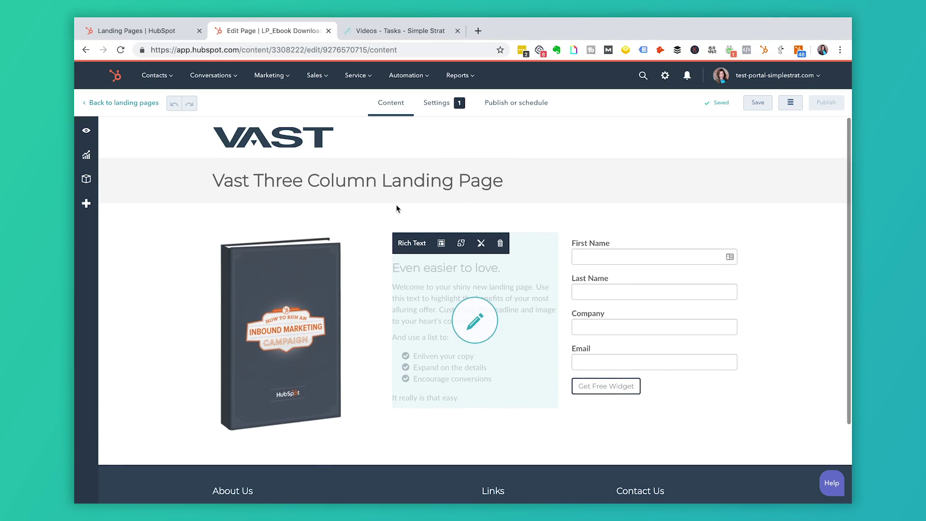
triple_click(481, 177)
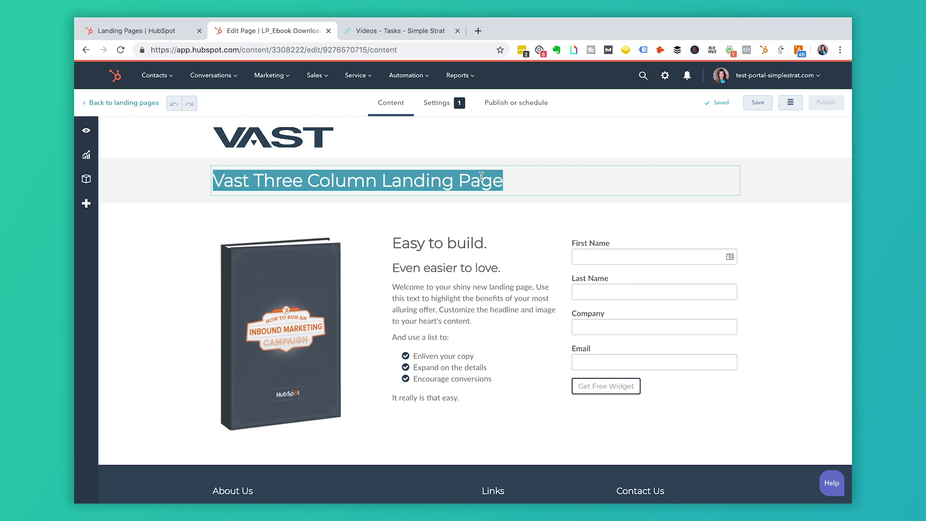
text(Download the)
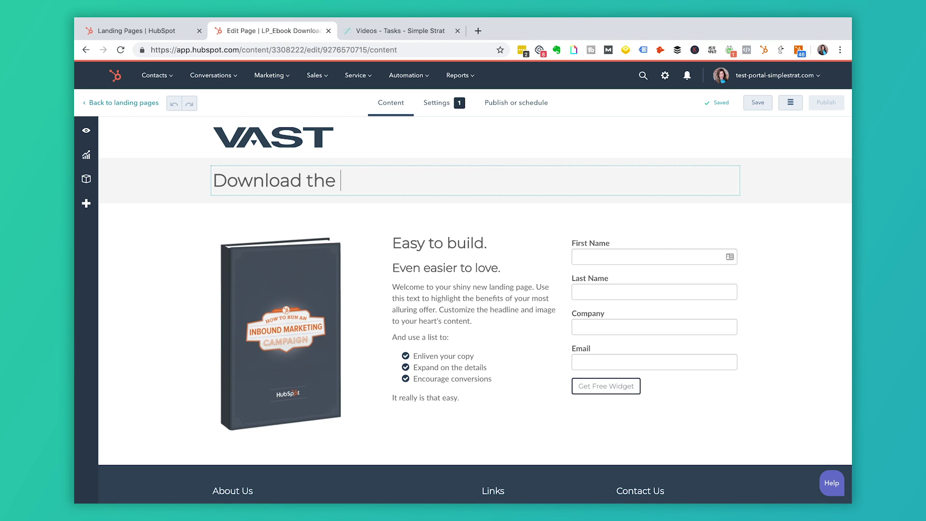
text( Markeitng)
key(BackSpace)
key(BackSpace)
key(BackSpace)
key(BackSpace)
text(t)
key(BackSpace)
text(eting Eboo)
Select the intro Rich Text block, then the ebook image, for editing.
mouse_move(458, 246)
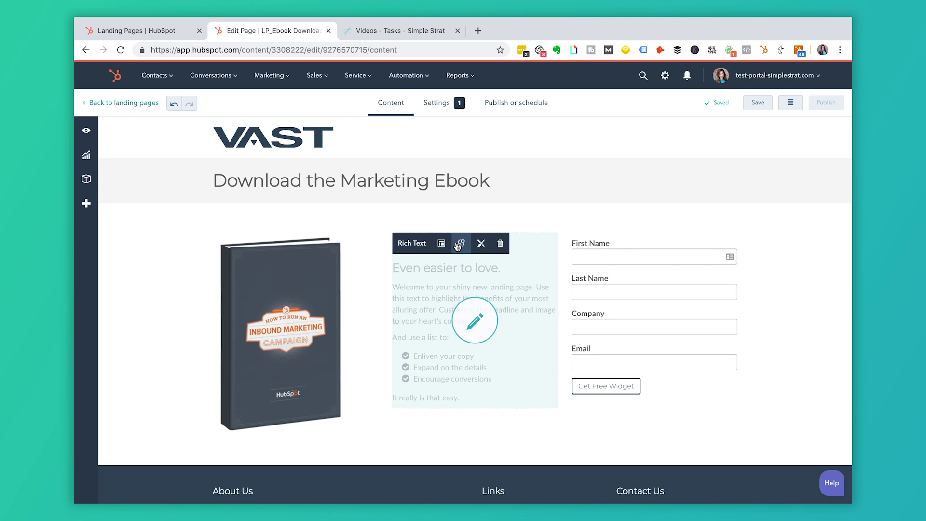
click(438, 302)
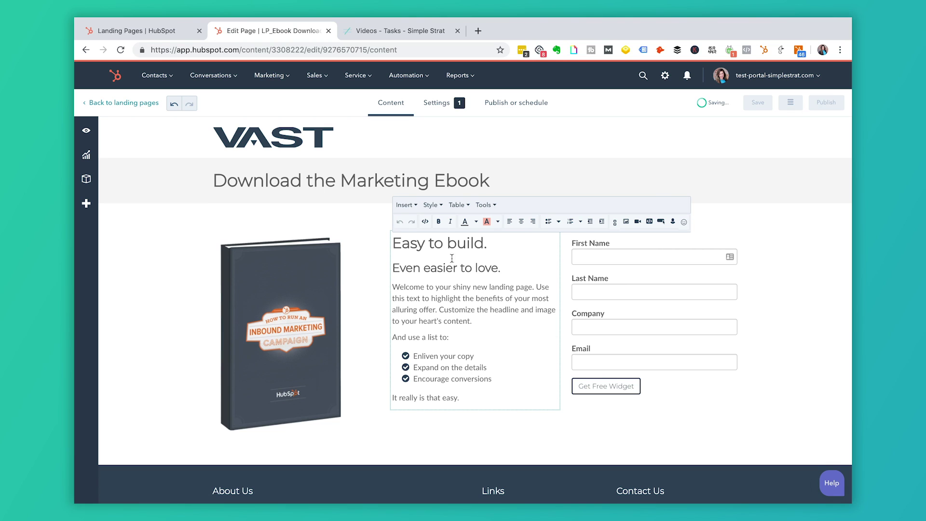
mouse_move(337, 279)
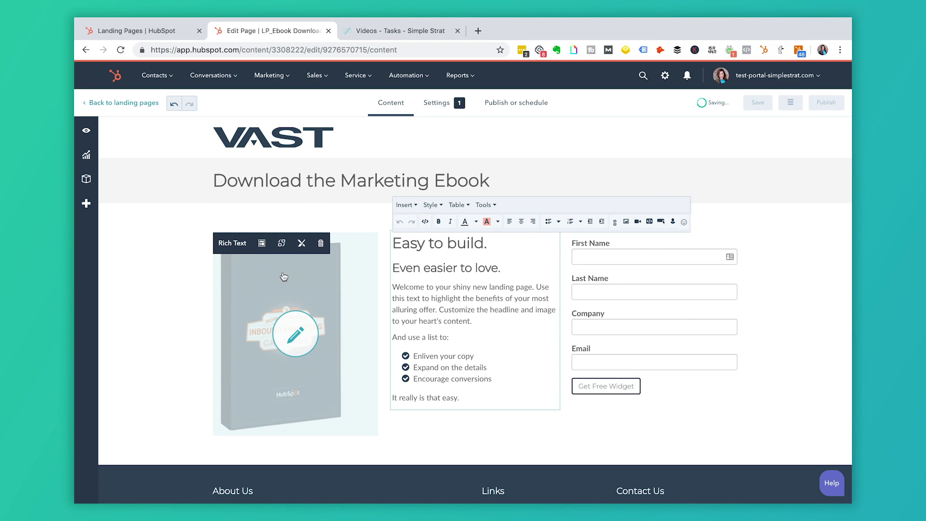
click(300, 339)
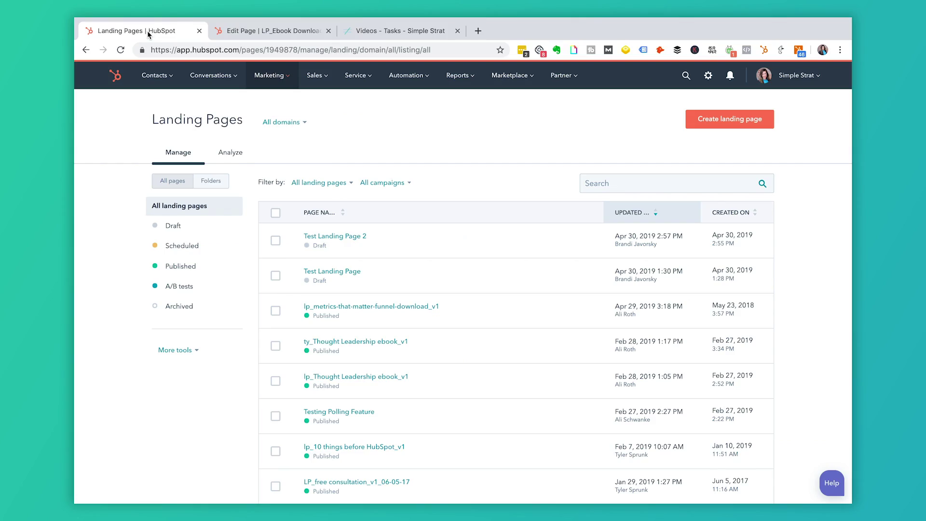
Start a new landing page from the Landing Img with supporting copy ebook template.
click(729, 123)
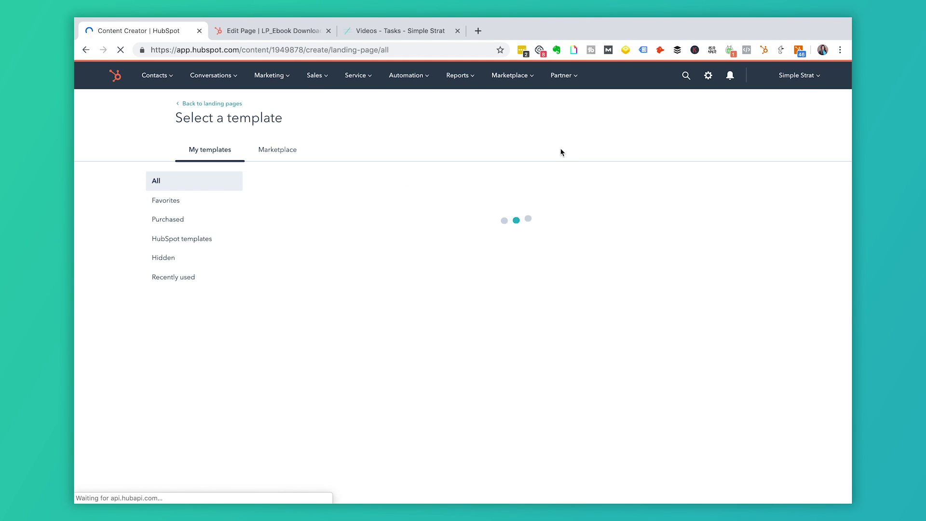
mouse_move(437, 230)
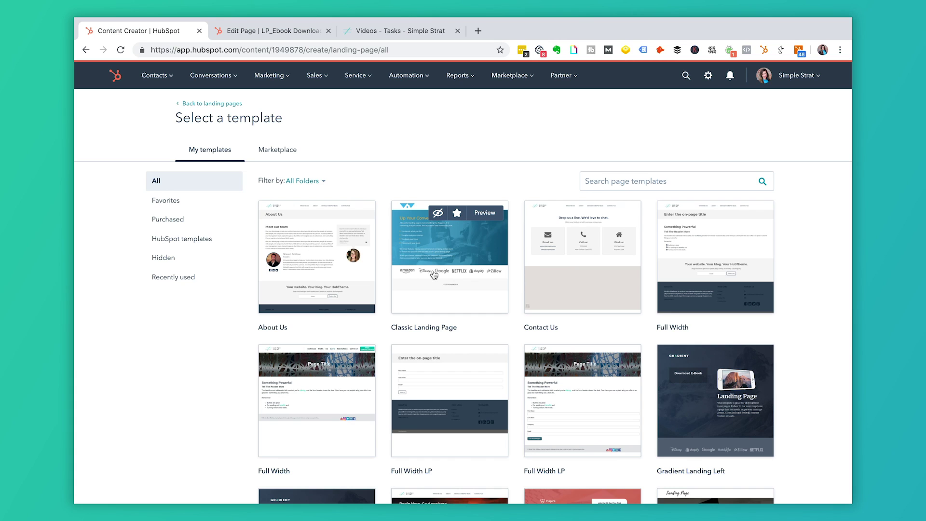
scroll(434, 274, down, 8)
scroll(434, 274, down, 2)
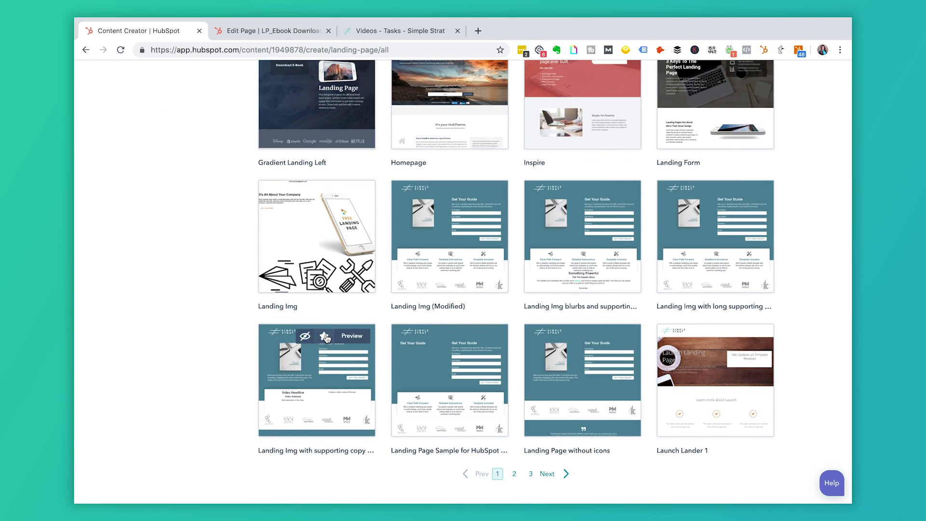
click(317, 368)
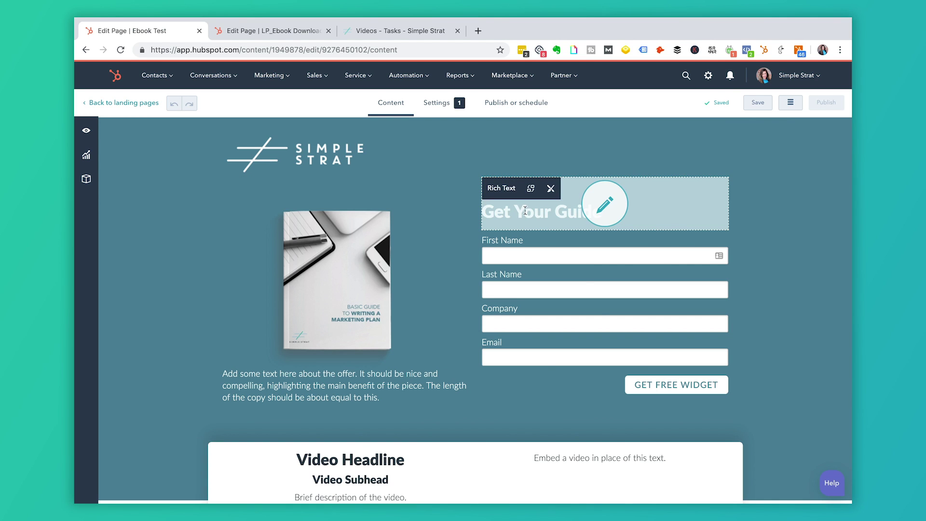
Open the page form module's settings and browse the list of available forms.
click(605, 303)
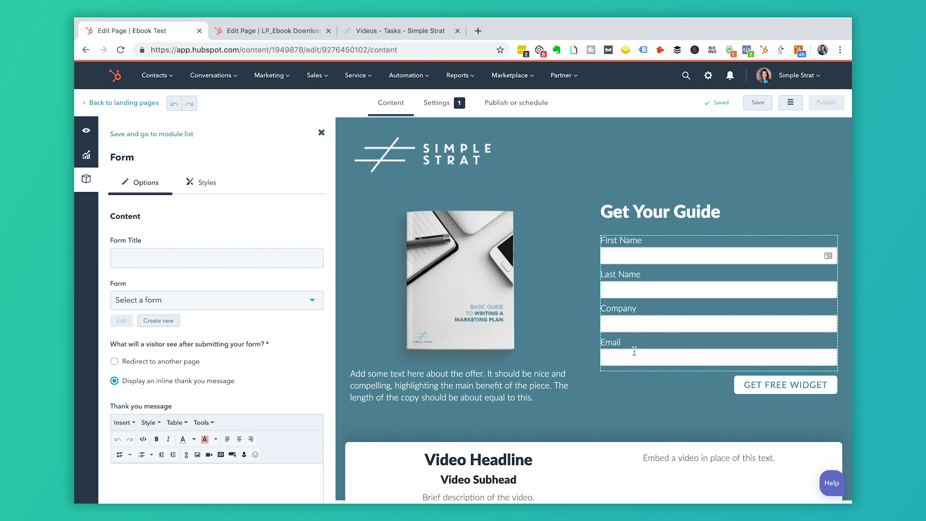
click(250, 306)
scroll(241, 410, down, 10)
scroll(243, 411, down, 1)
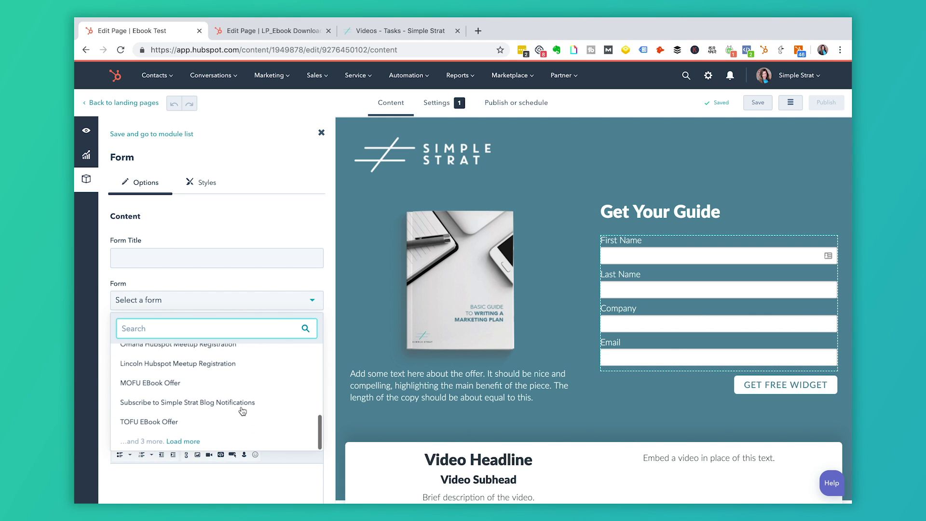
scroll(243, 411, up, 10)
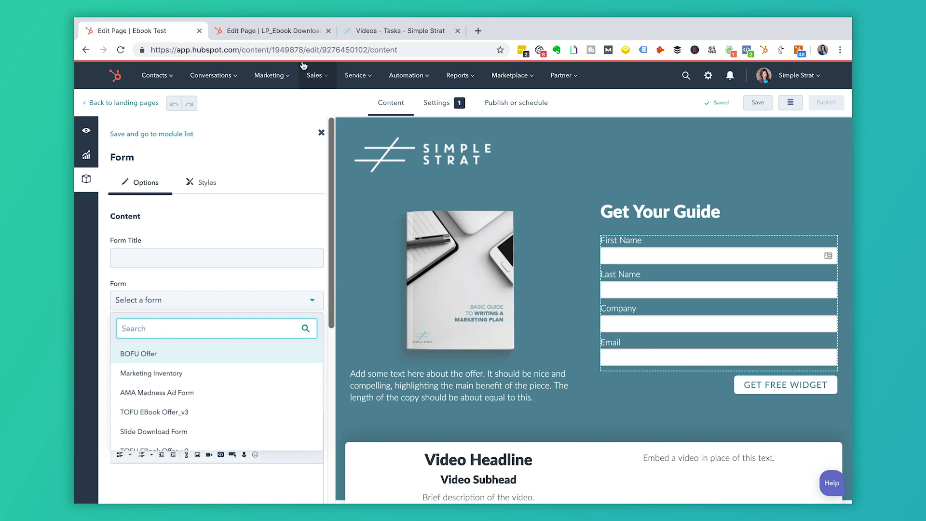
Switch to the LP_Ebook Download editor tab and bring up the Marketing menu.
click(289, 32)
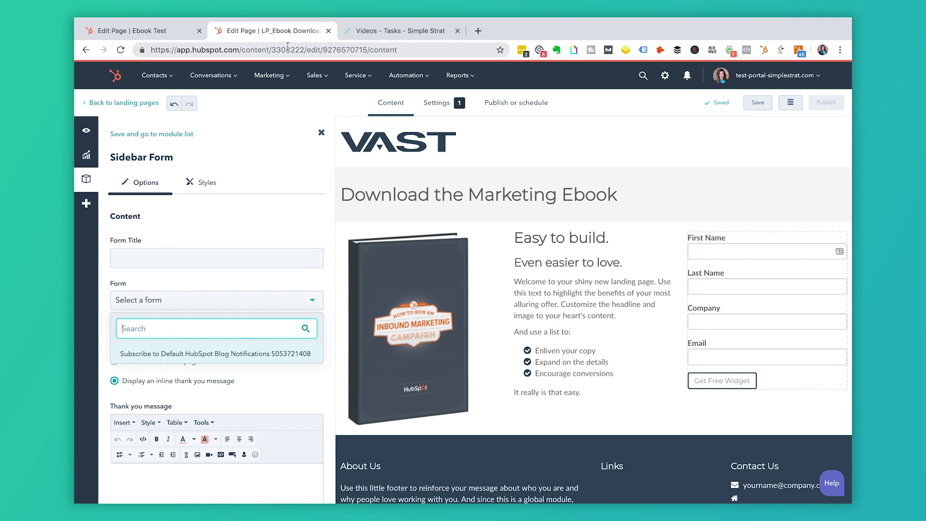
click(287, 79)
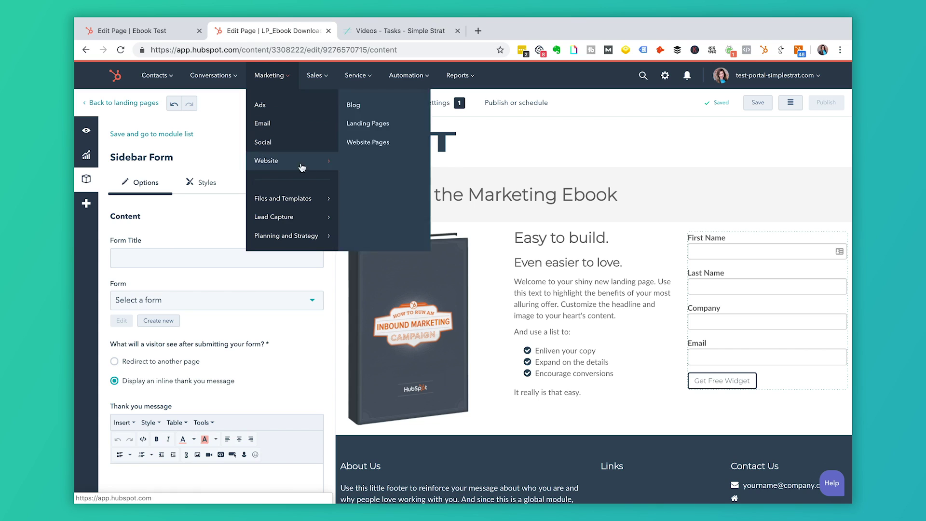
mouse_move(314, 206)
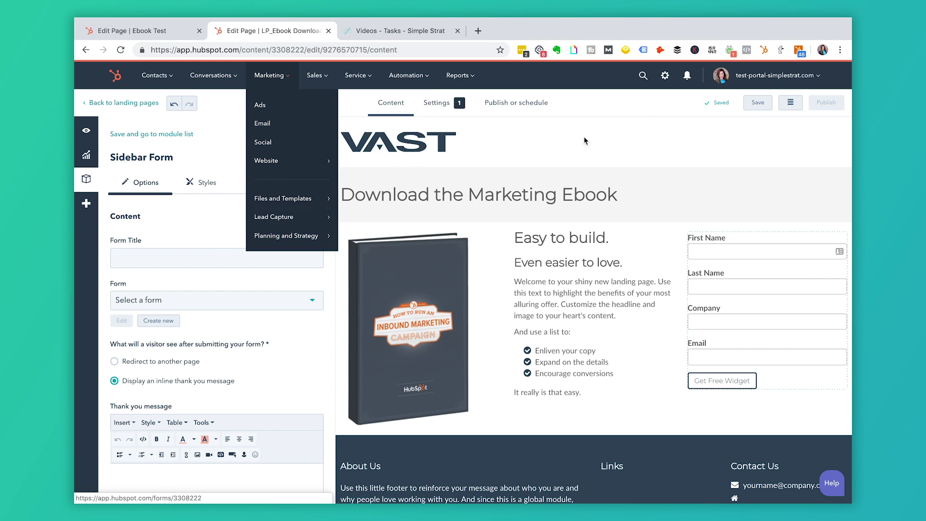
mouse_move(414, 325)
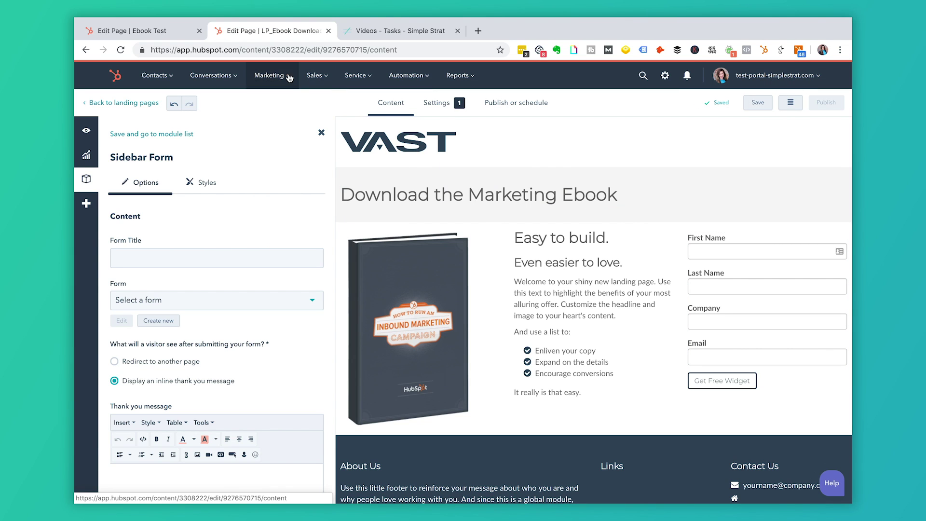
mouse_move(296, 82)
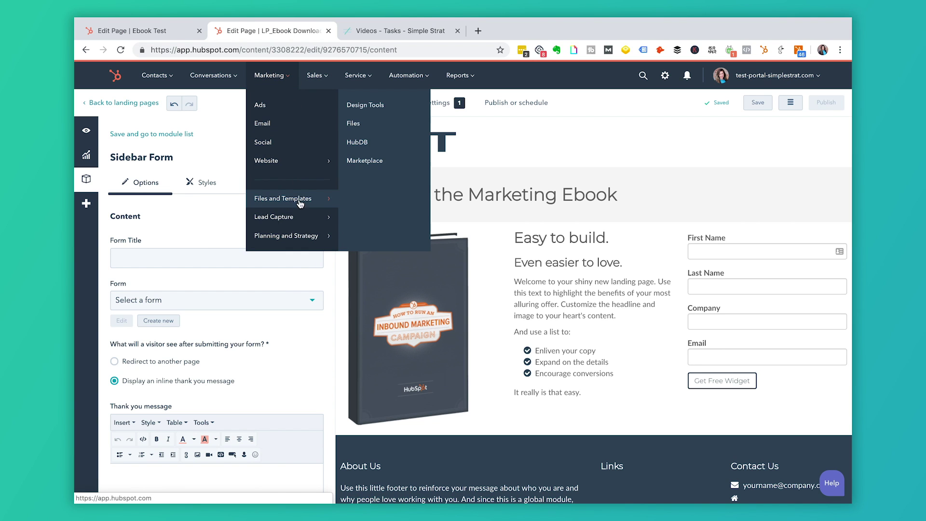
Go to Forms, choose Regular Form, and pick the eBook download template.
click(359, 124)
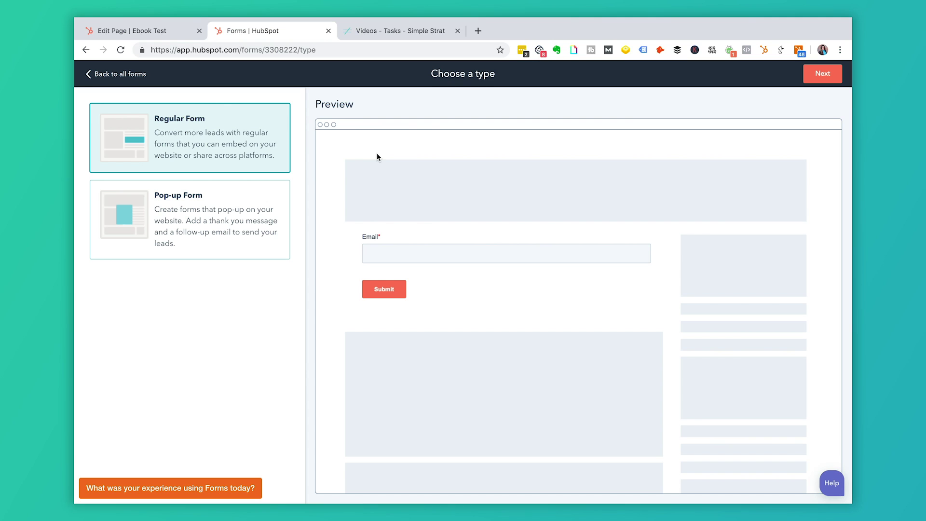
click(819, 76)
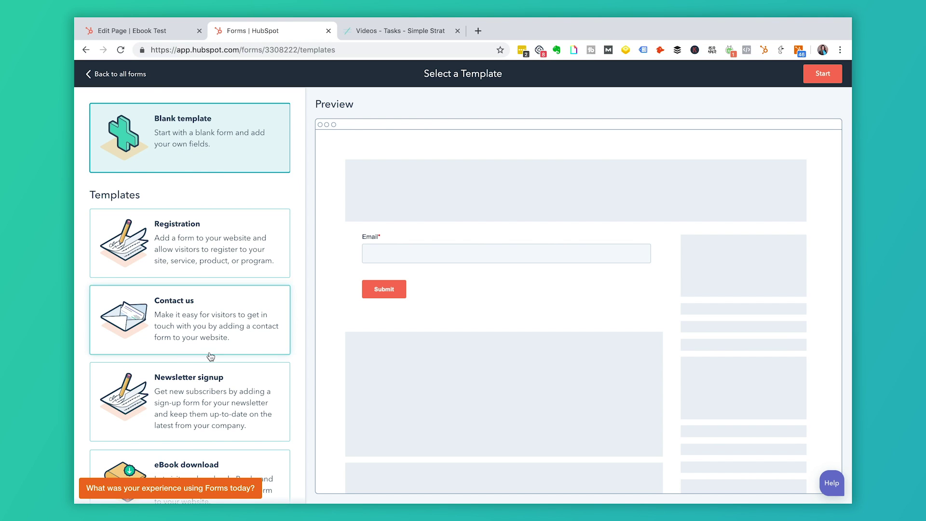
scroll(206, 379, down, 4)
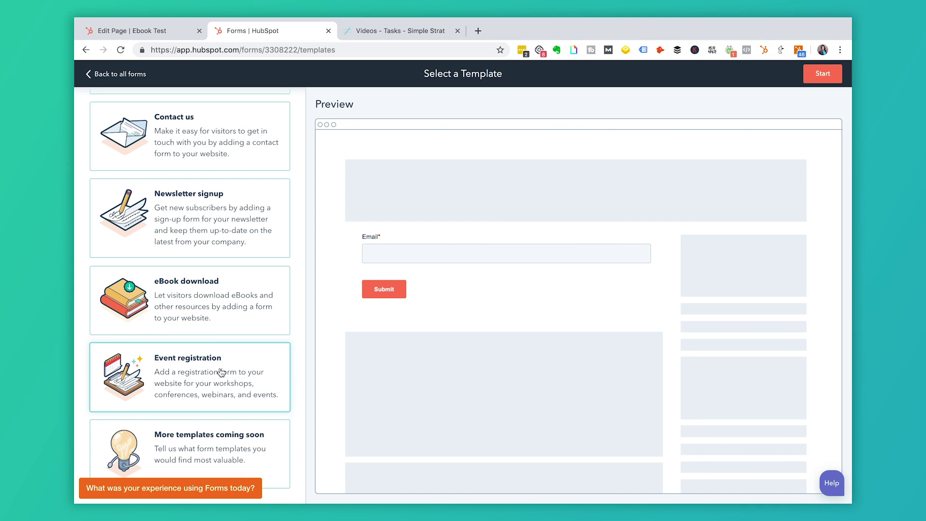
click(196, 288)
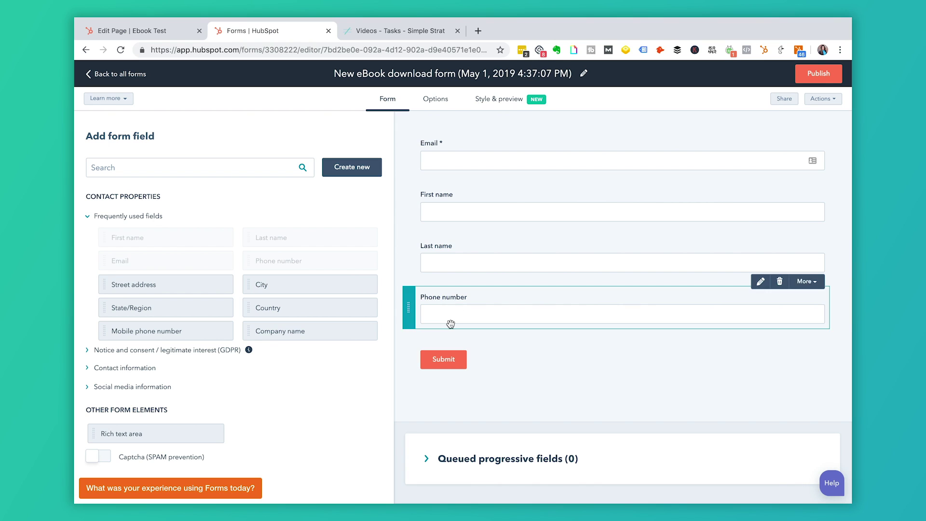
Rename the form to Ebook Download Form.
click(506, 74)
text(Ebook Download Form)
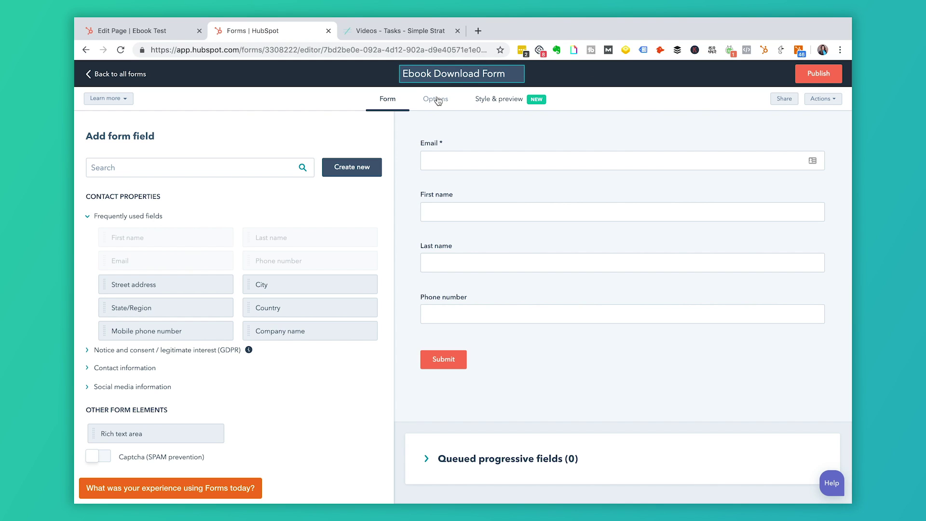
scroll(260, 295, down, 1)
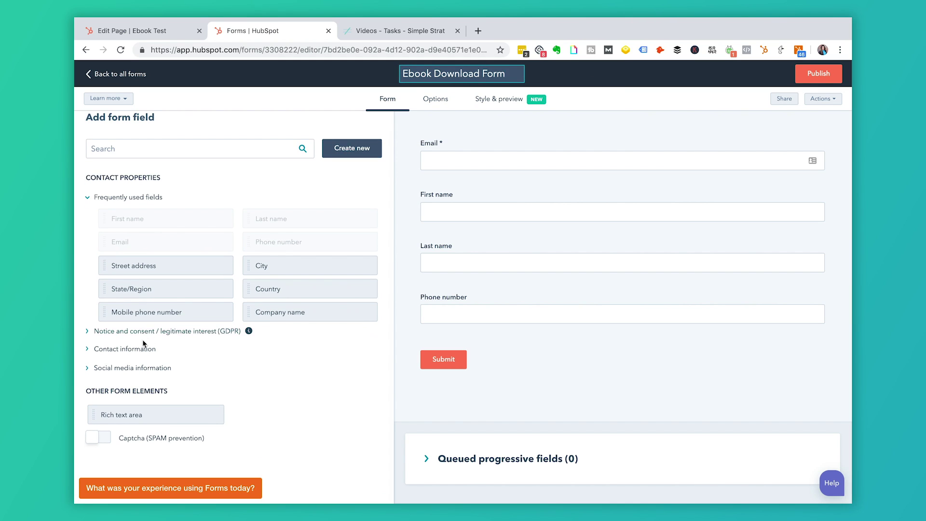
click(94, 352)
Drag a City field below Phone number and relabel the submit button 'Get Your Ebook Now!'.
scroll(248, 352, down, 3)
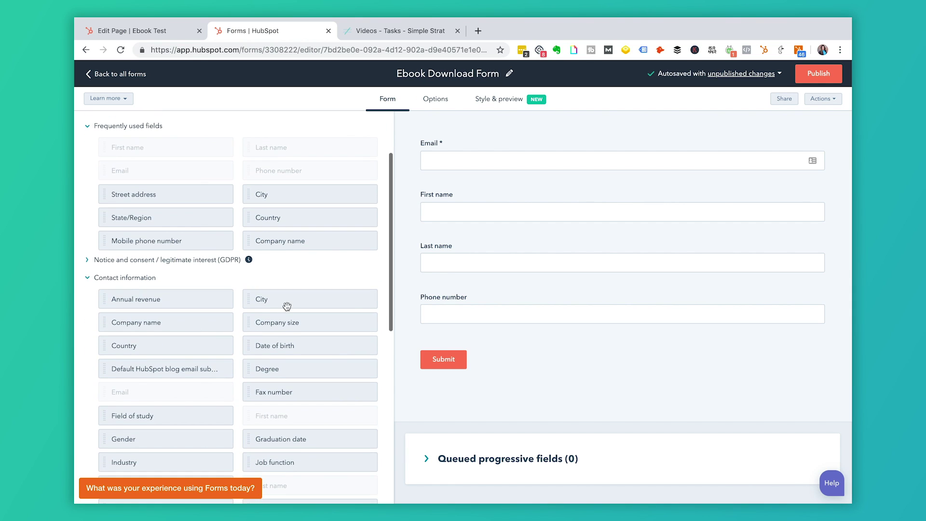
drag(275, 302, 429, 338)
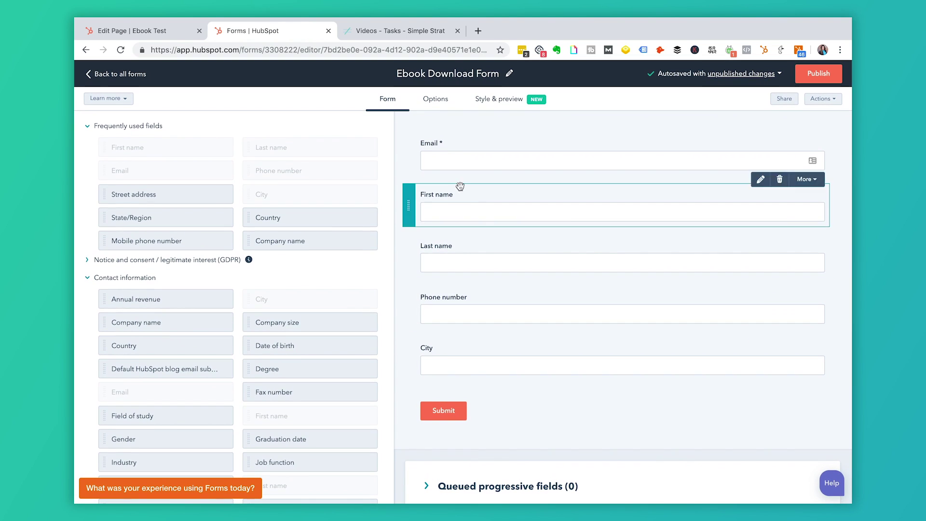
click(444, 416)
drag(128, 207, 89, 210)
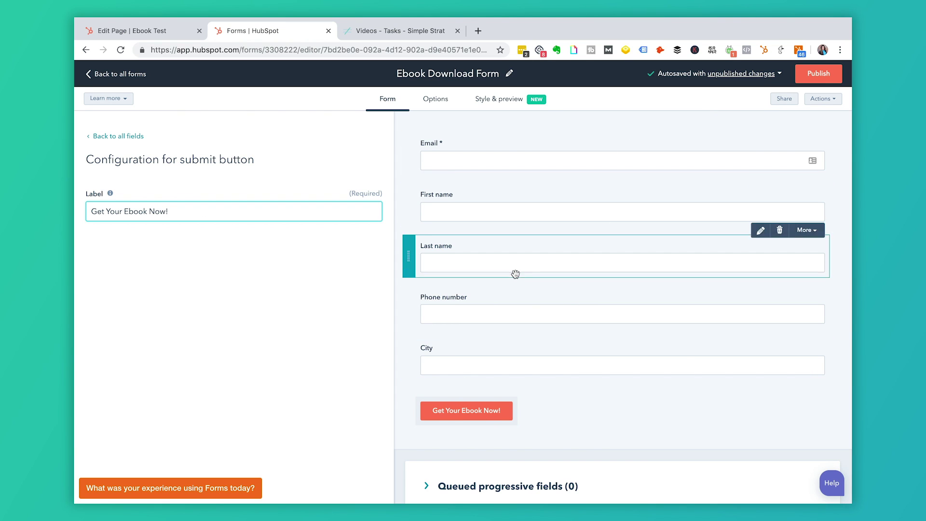
mouse_move(560, 324)
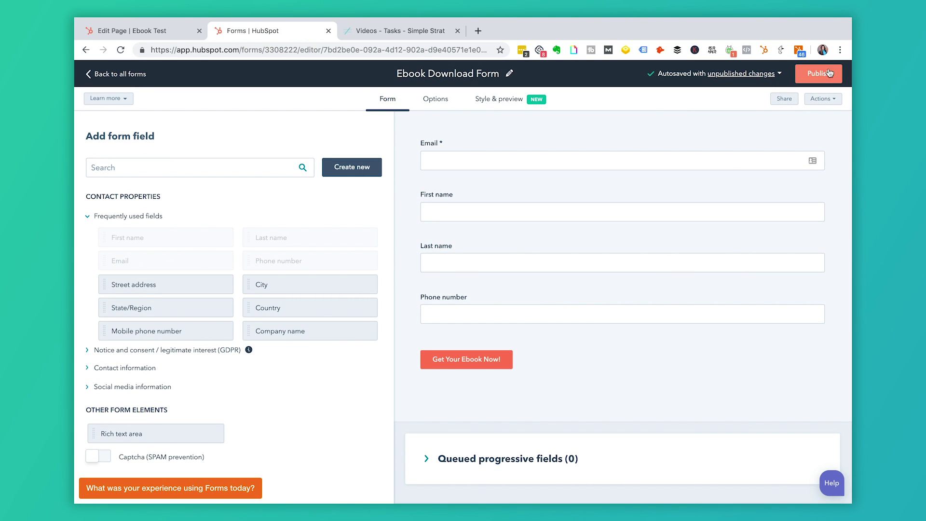
Show the form's Options, then Style & preview, with the Style section expanded.
click(449, 102)
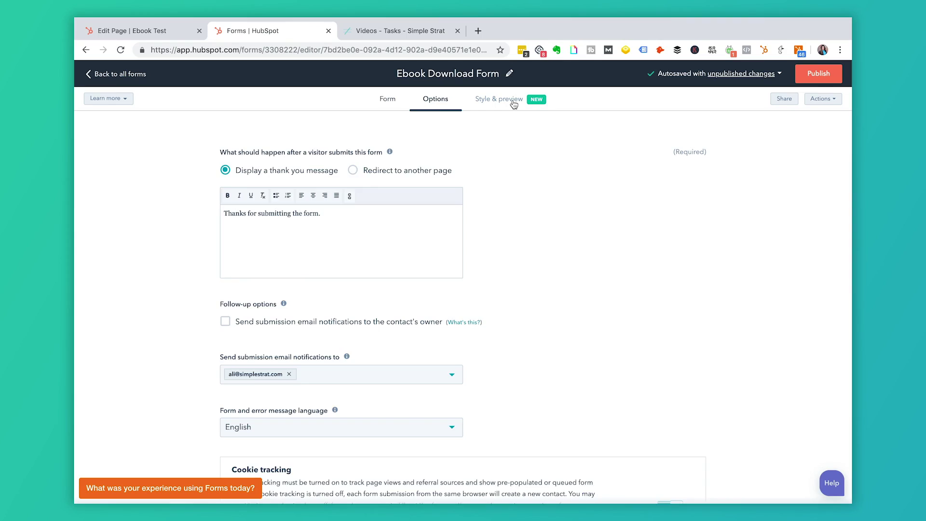
click(511, 99)
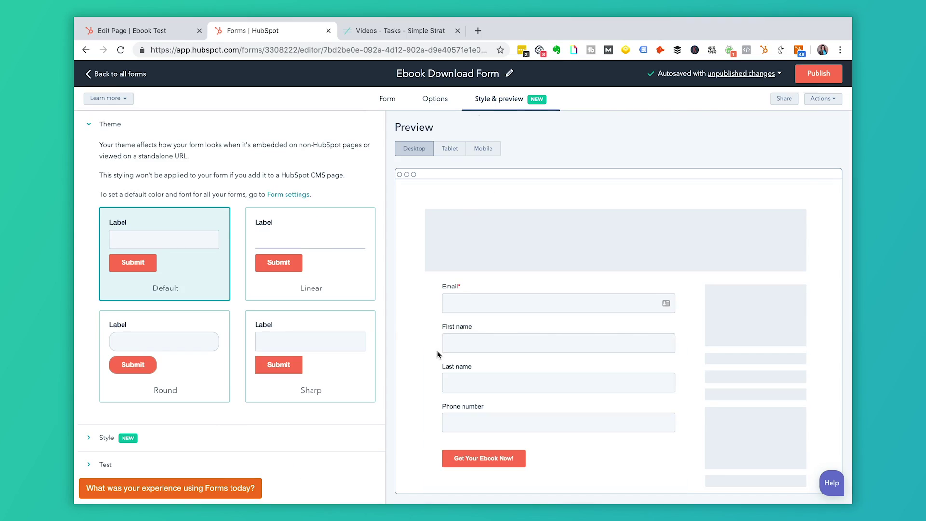
scroll(437, 350, down, 2)
click(127, 429)
scroll(148, 314, down, 1)
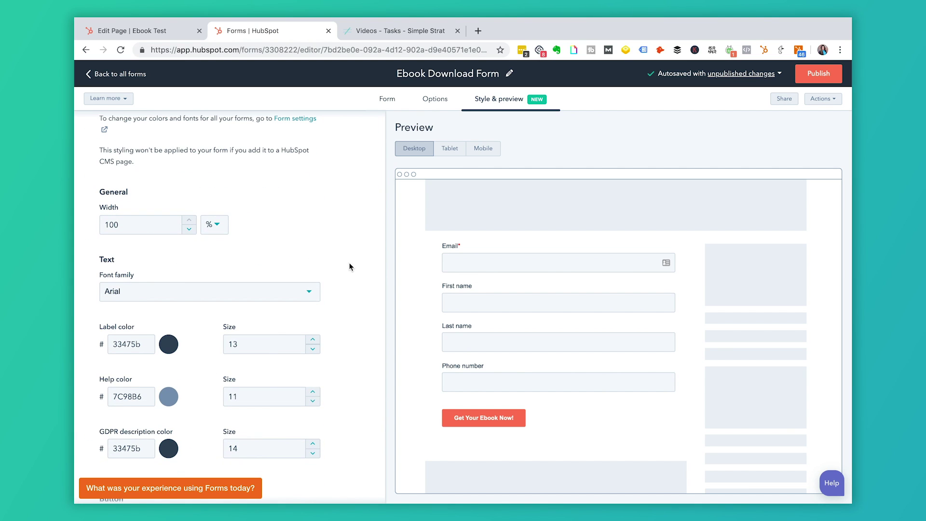
scroll(350, 267, up, 6)
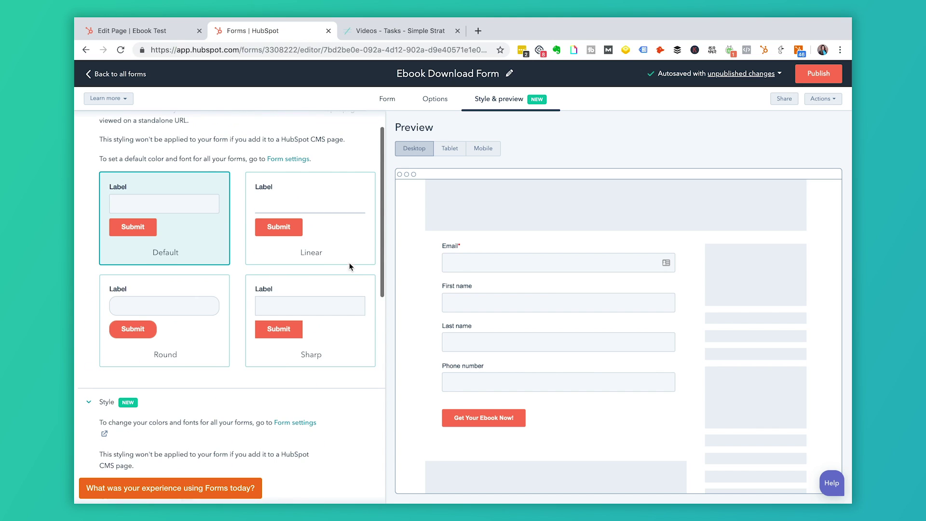
Publish the Ebook Download Form and return to the list of all forms.
click(820, 75)
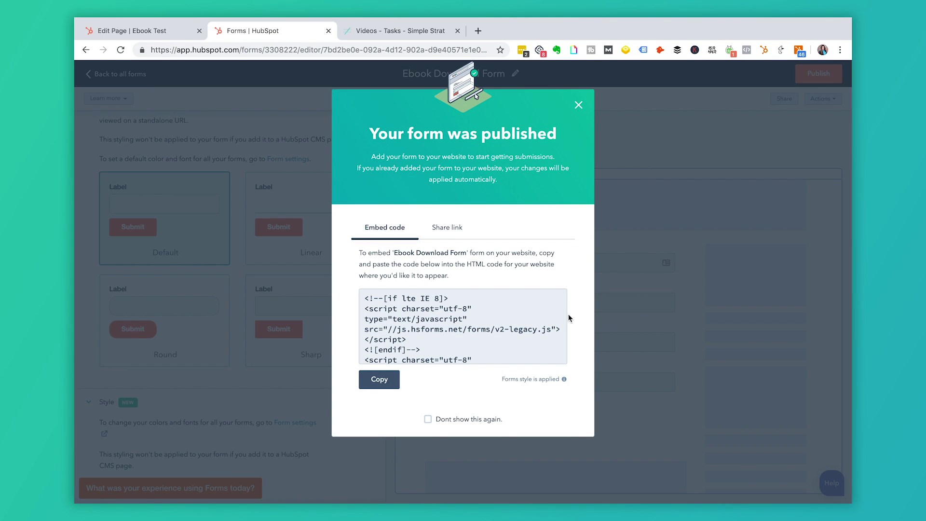
click(578, 105)
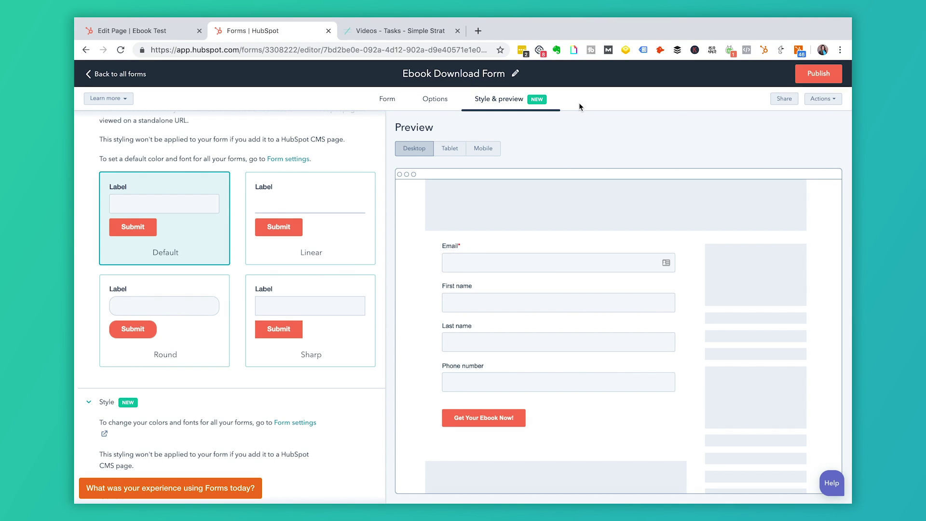
click(112, 76)
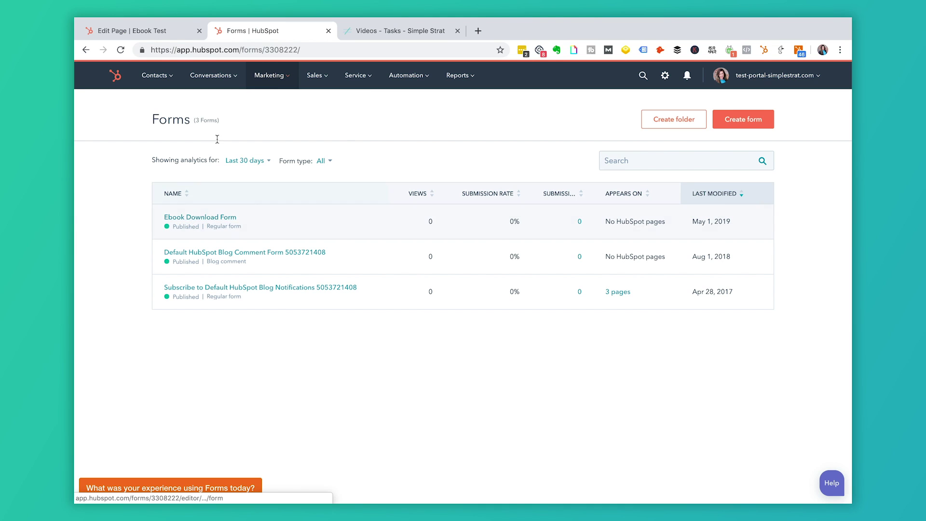
Go to Marketing > Website > Landing Pages and edit LP_Ebook Download_v1.
click(280, 84)
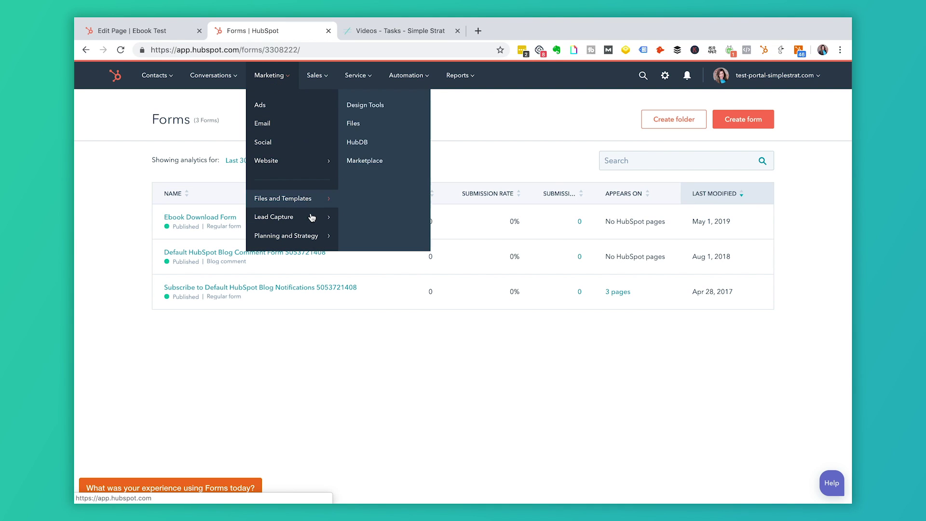
mouse_move(311, 167)
click(379, 127)
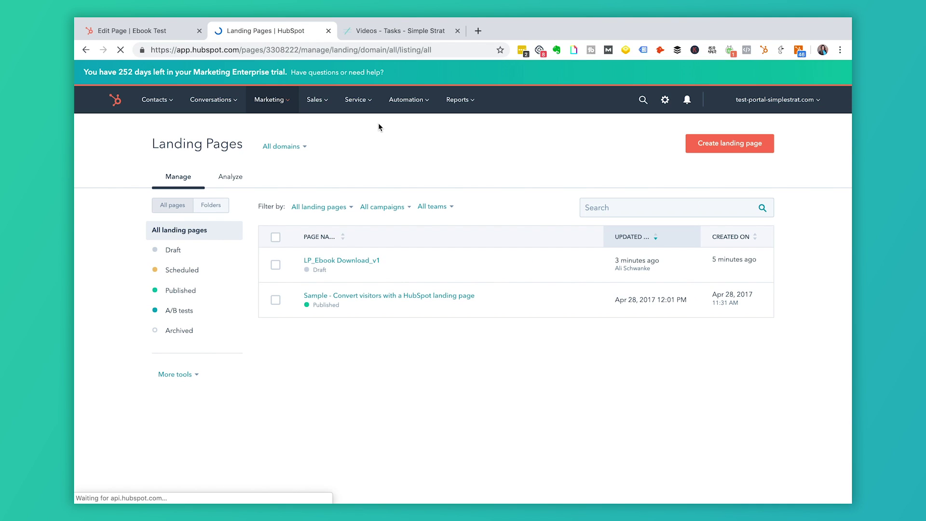
click(585, 269)
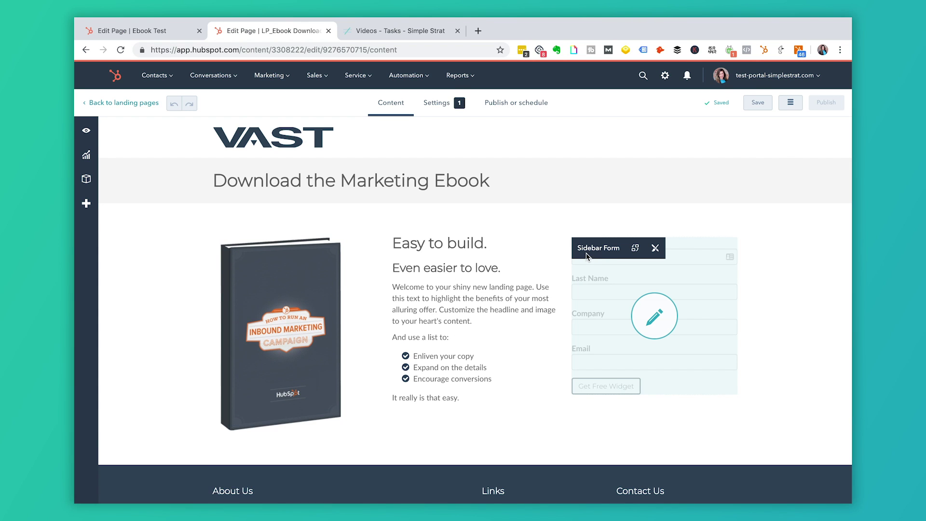
Attach the Ebook Download Form to the sidebar form module and save.
click(654, 318)
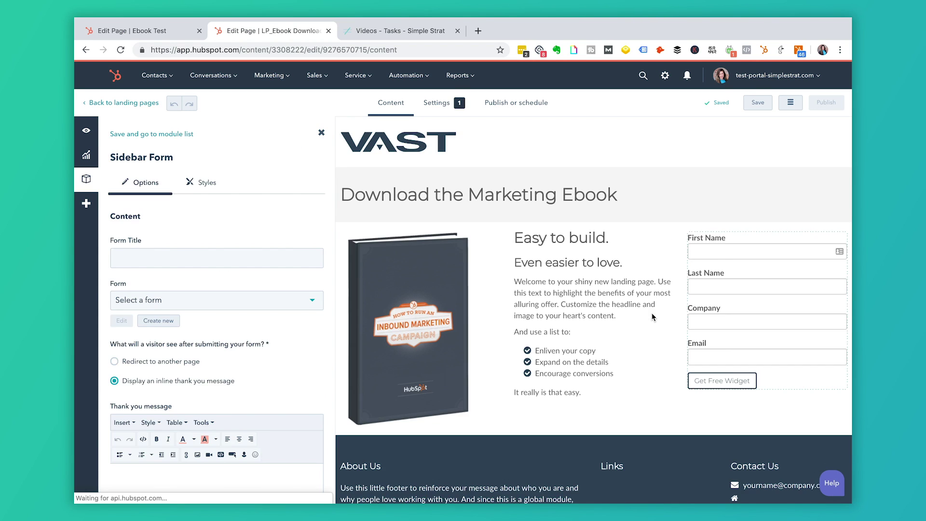
click(318, 307)
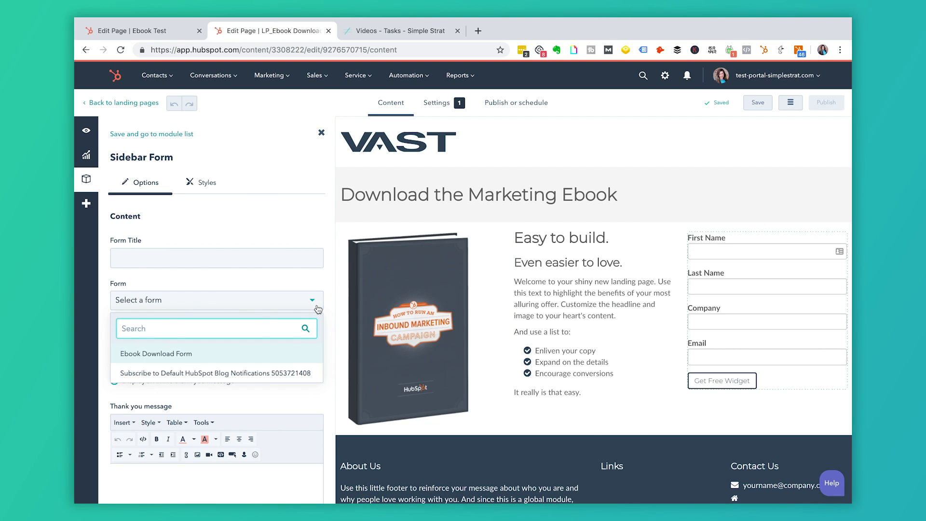
click(154, 355)
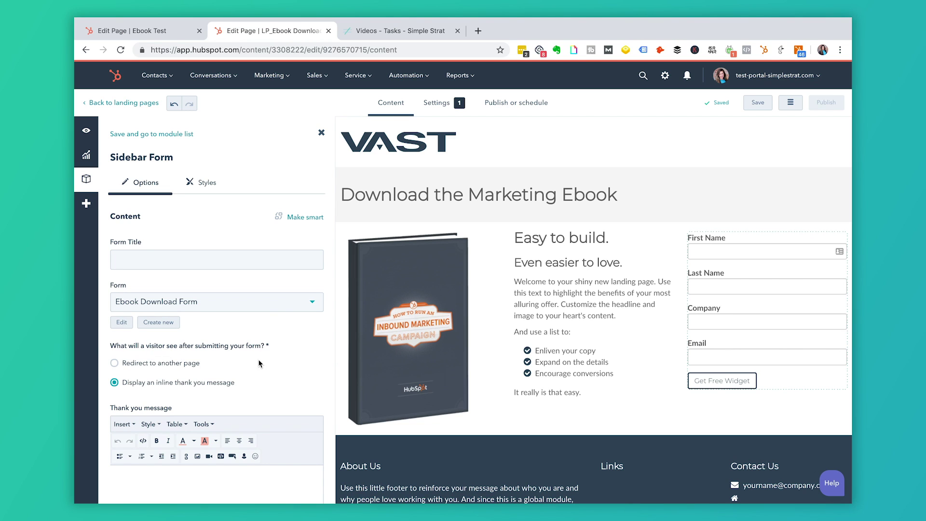
click(756, 103)
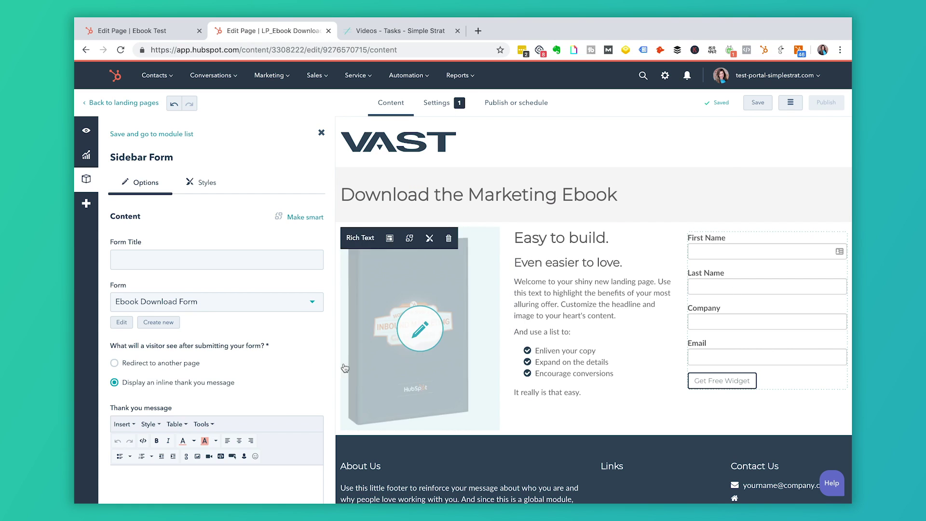
Set the form to redirect to another page after submission.
scroll(246, 373, down, 1)
scroll(246, 374, down, 3)
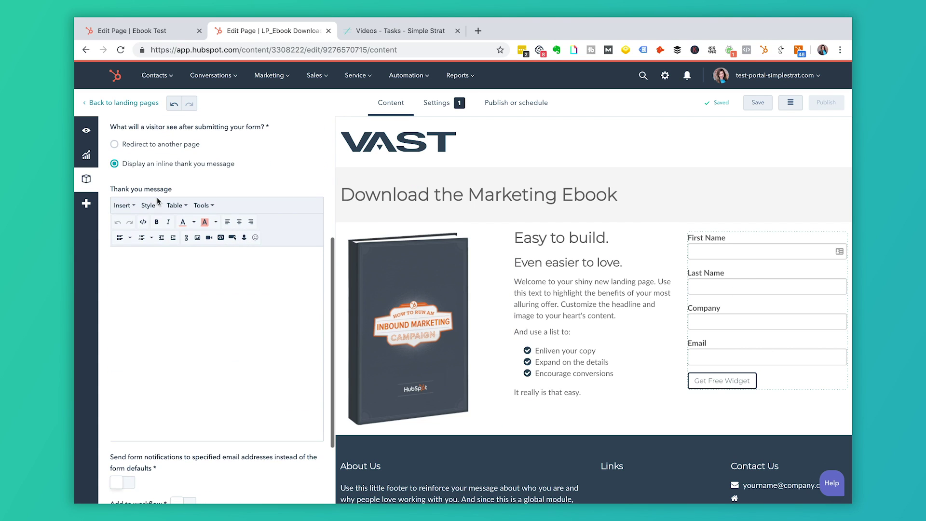
click(116, 145)
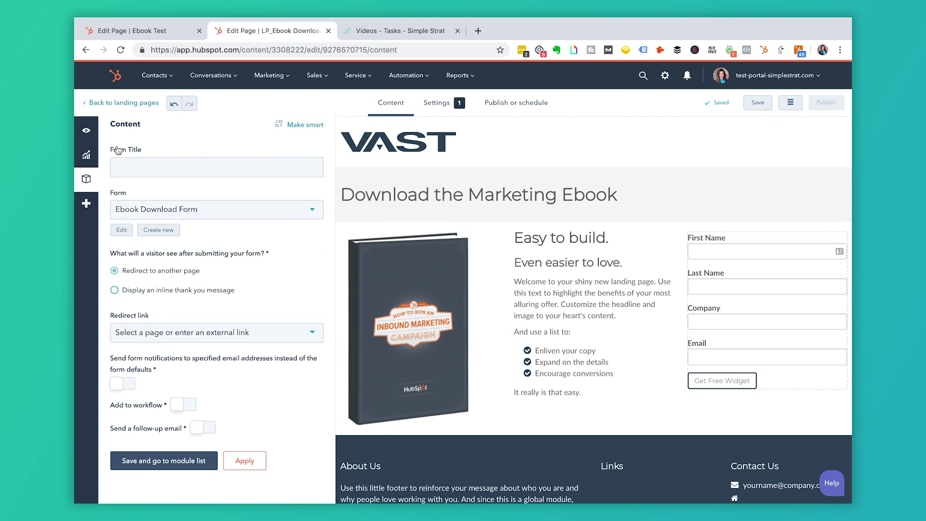
click(302, 339)
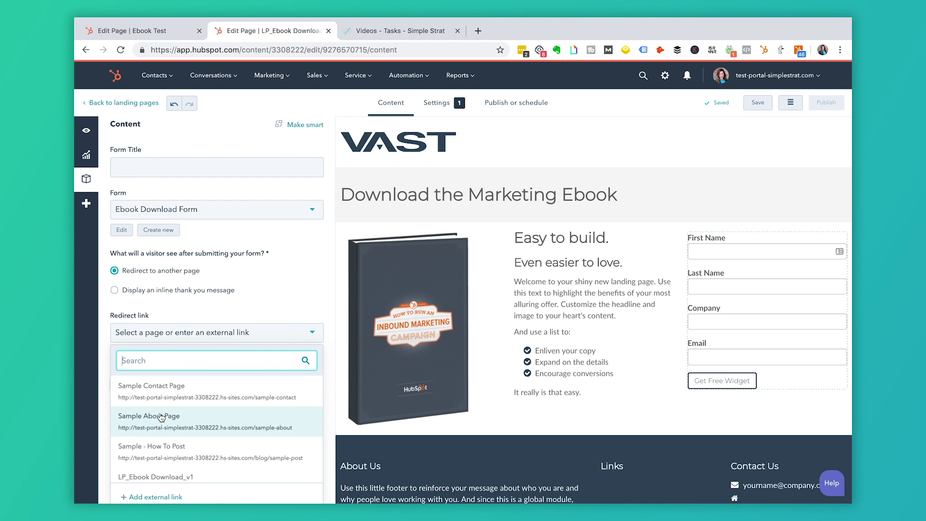
scroll(162, 418, down, 2)
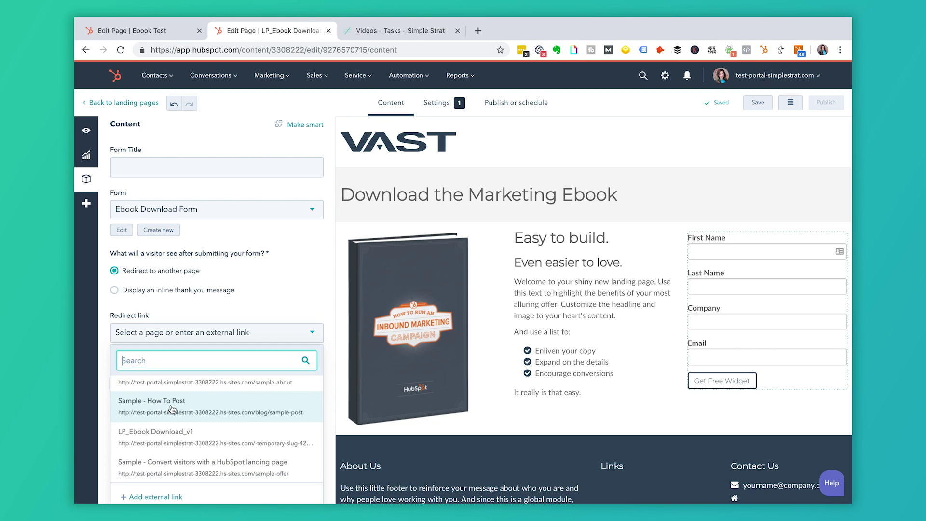
scroll(167, 414, up, 2)
click(303, 276)
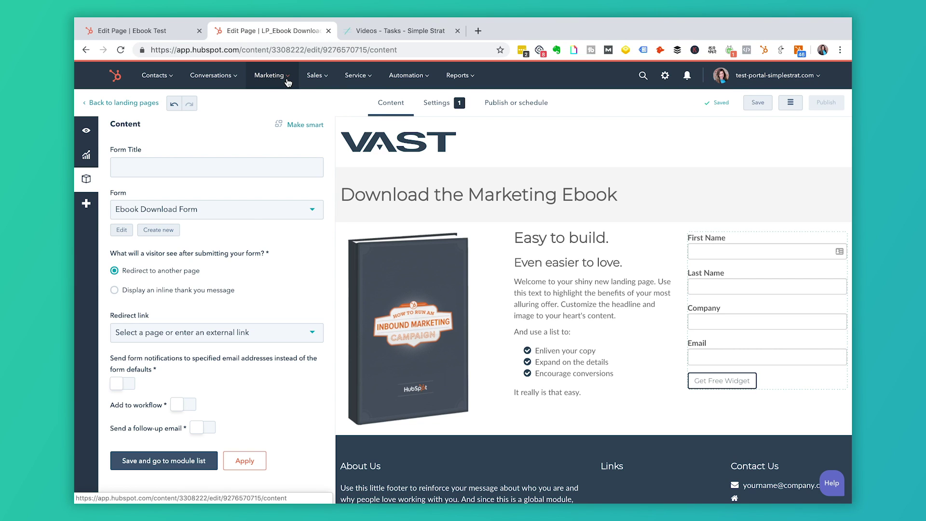
Return to the Landing Pages list via Marketing > Website.
mouse_move(288, 82)
mouse_move(268, 157)
click(374, 126)
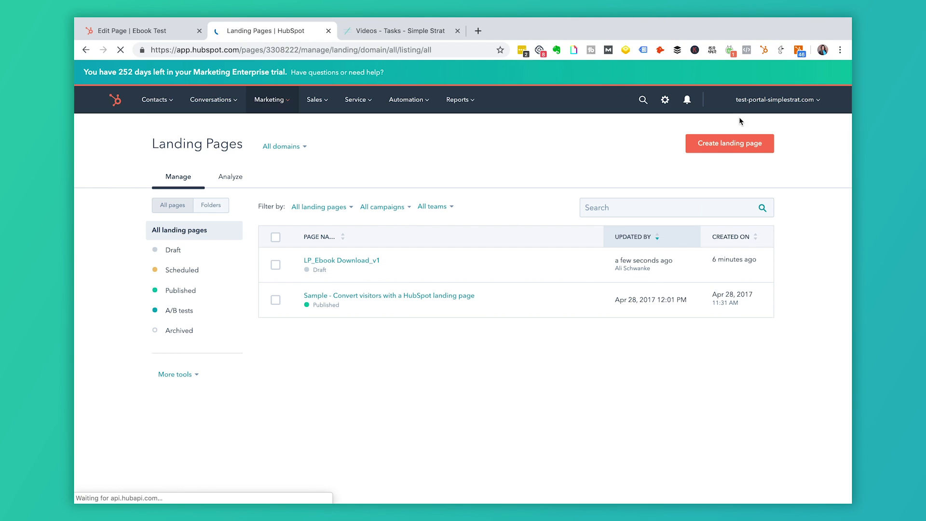
Create the landing page 'TY_Ebook Thank you page' from the Vast Thank You Page template.
click(730, 145)
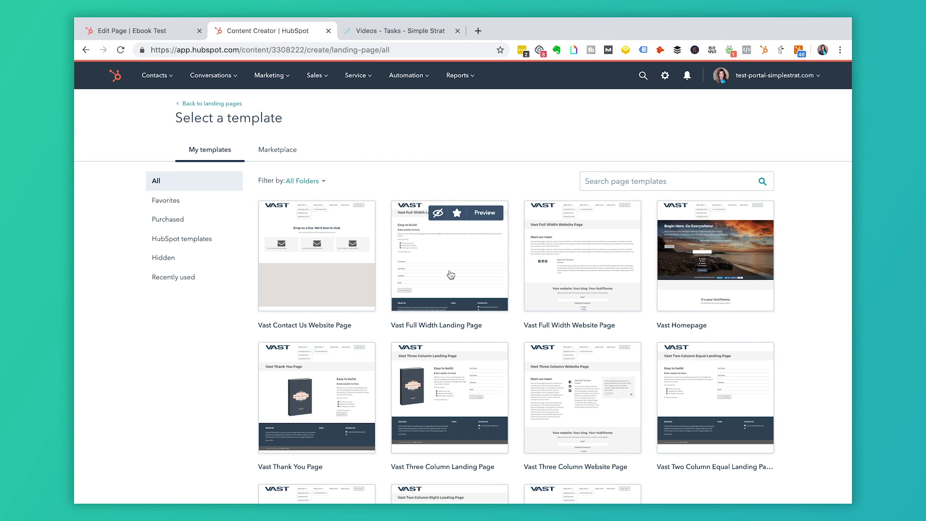
scroll(451, 275, down, 3)
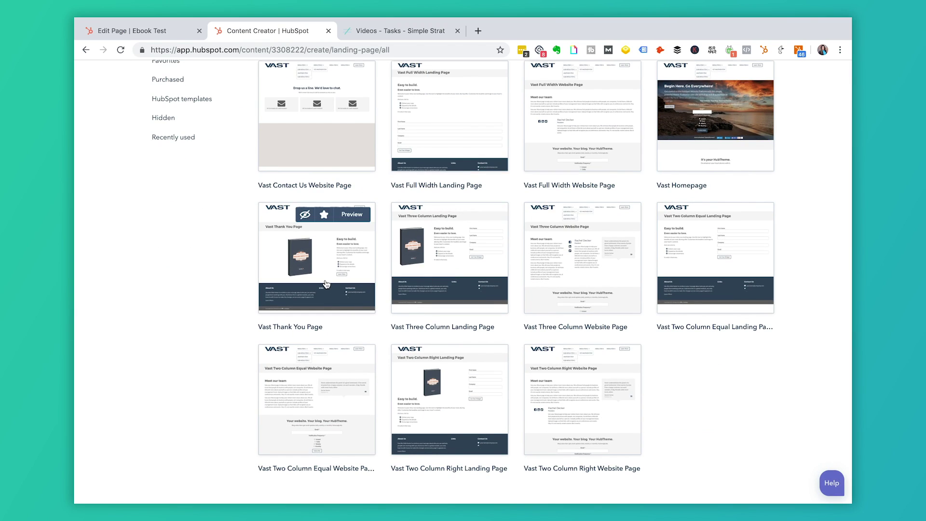
click(326, 285)
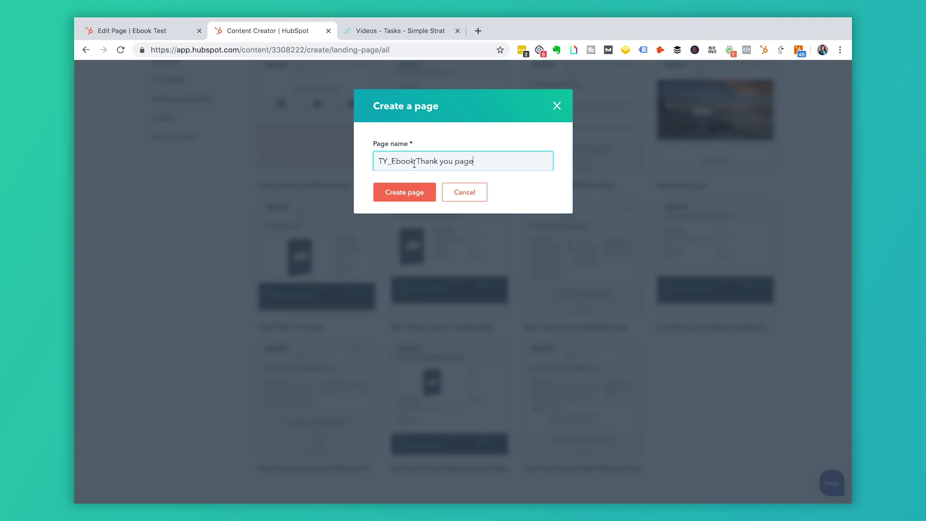
click(412, 197)
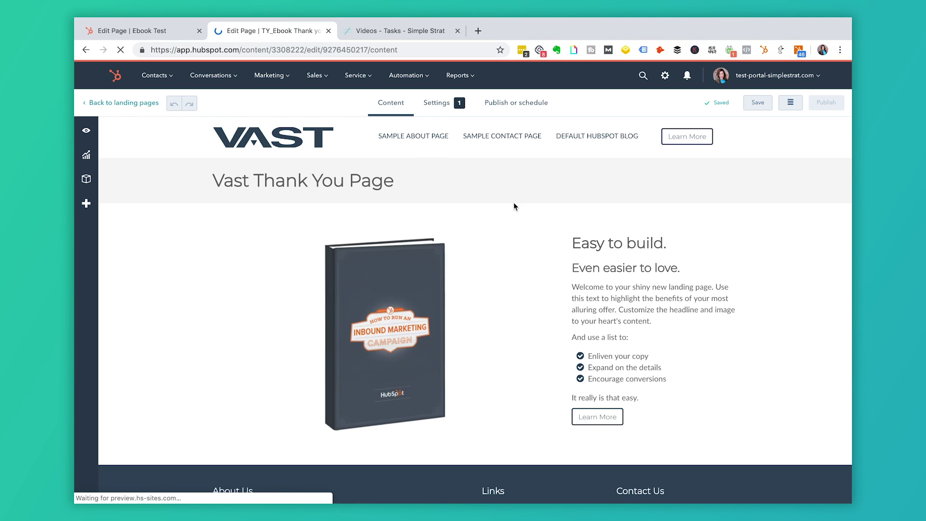
click(380, 179)
Replace the page heading with 'Thanks for downloading this ebook' and save the page.
triple_click(380, 178)
text(Thanks for downl)
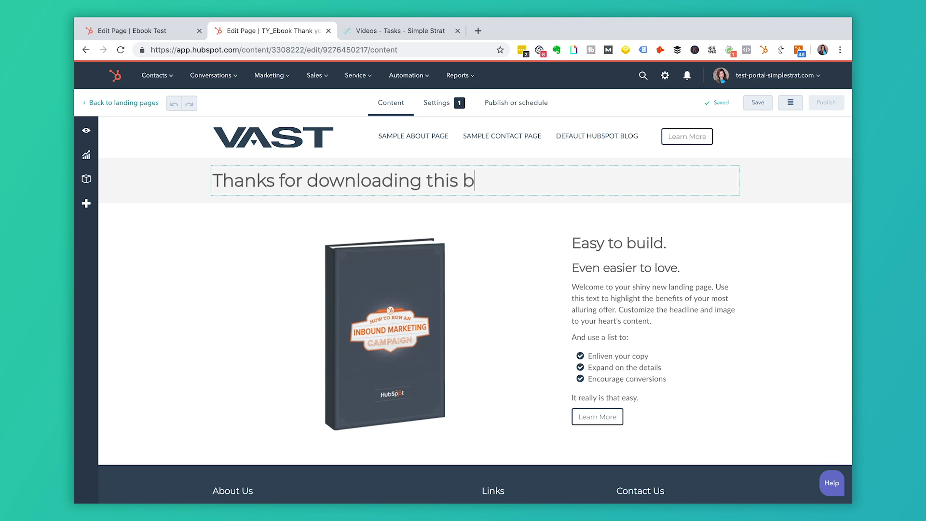
text(oading this ebook!)
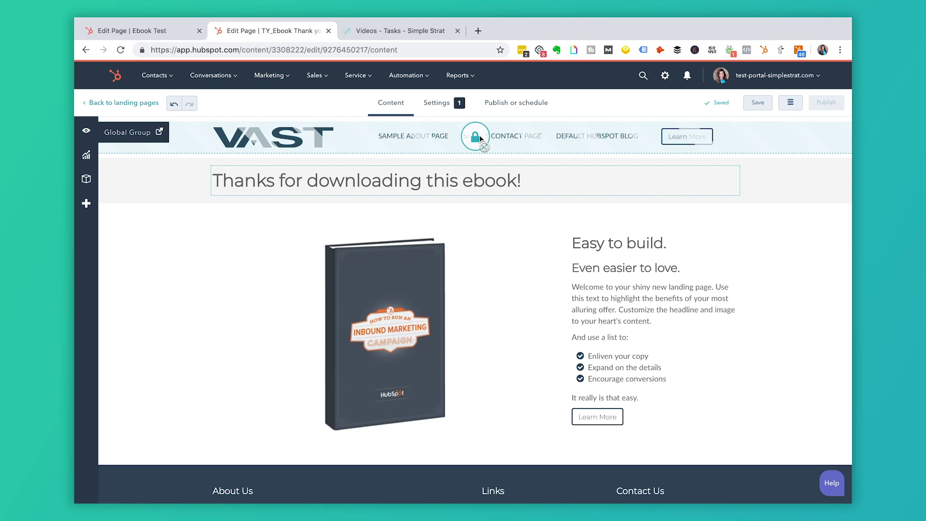
click(765, 104)
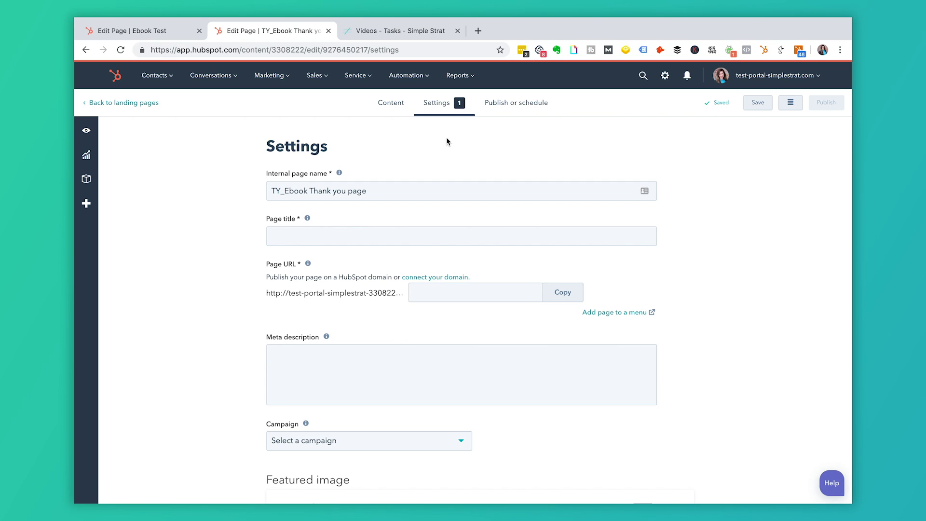
Fill in the missing page title 'Thank you for downloading this ebook' in Settings.
click(520, 110)
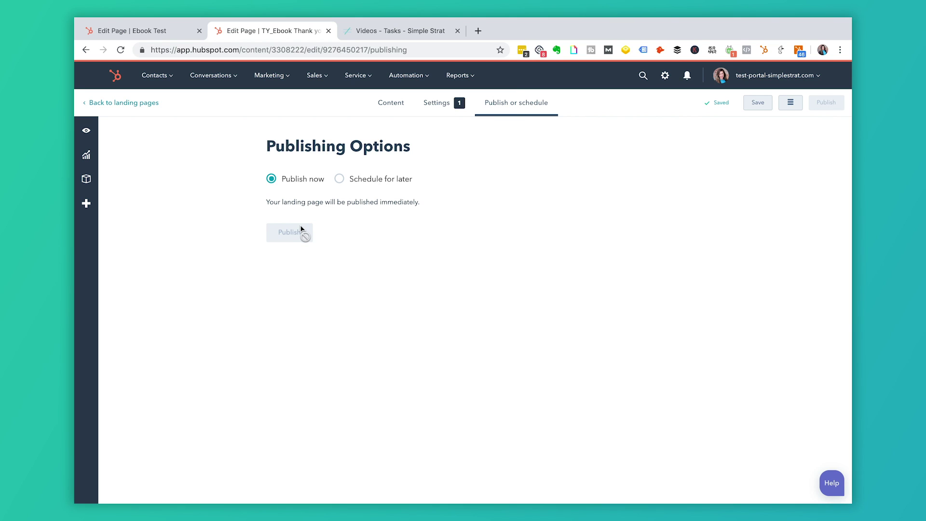
mouse_move(300, 225)
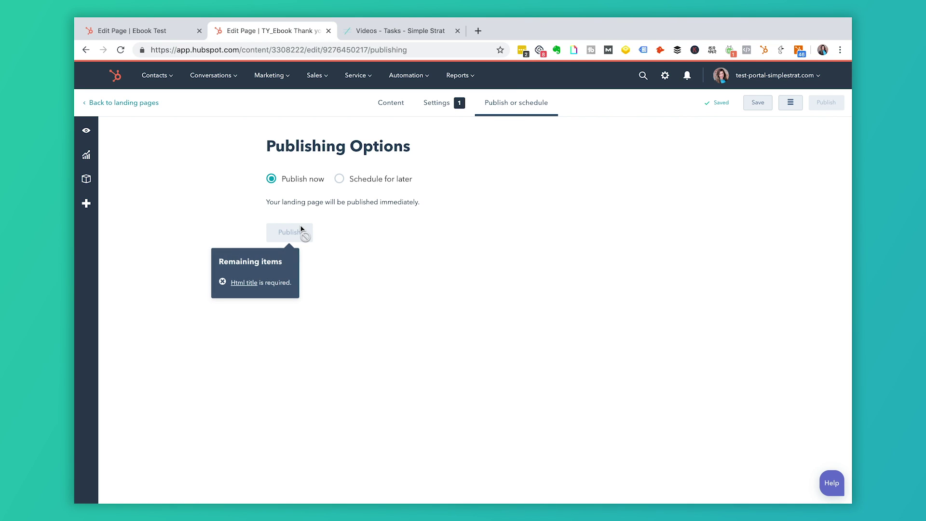
click(441, 103)
click(327, 238)
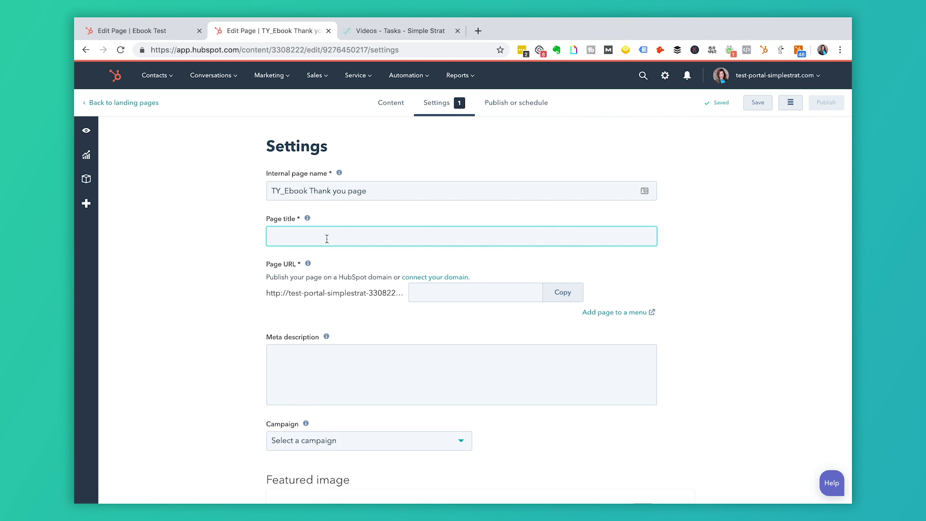
text(Tha)
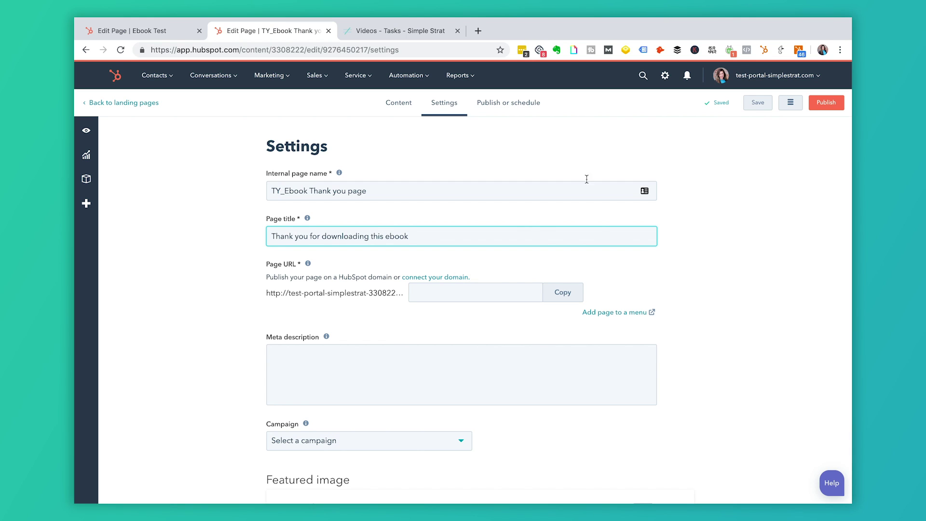
Publish the thank-you page immediately and return to the Landing Pages list.
click(502, 107)
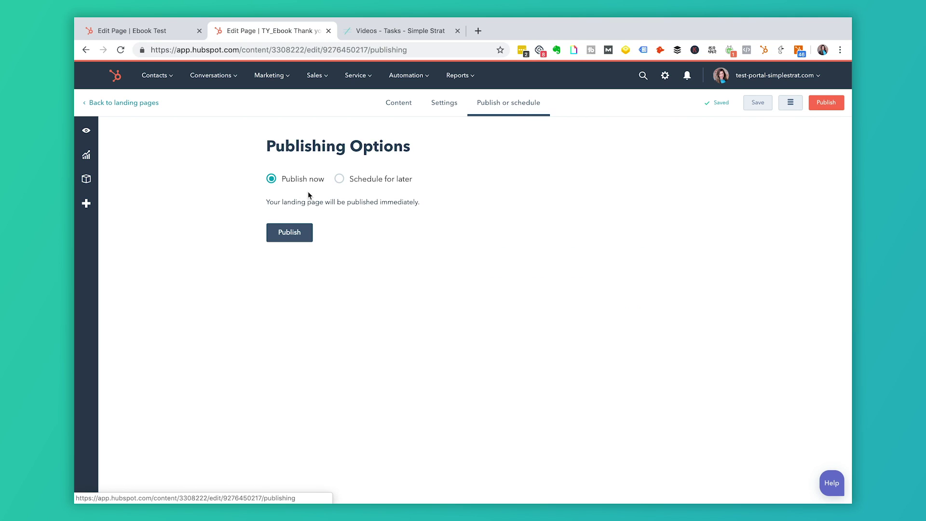
click(286, 233)
click(402, 164)
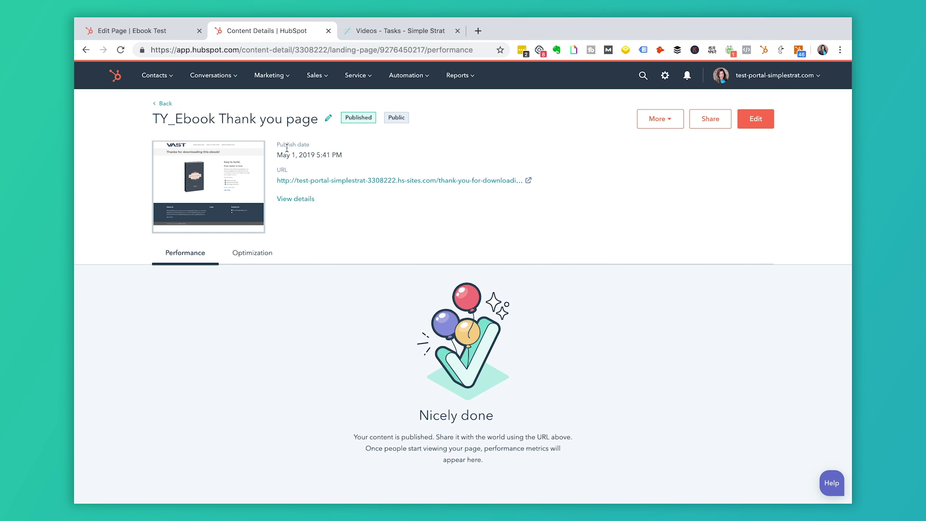
click(277, 77)
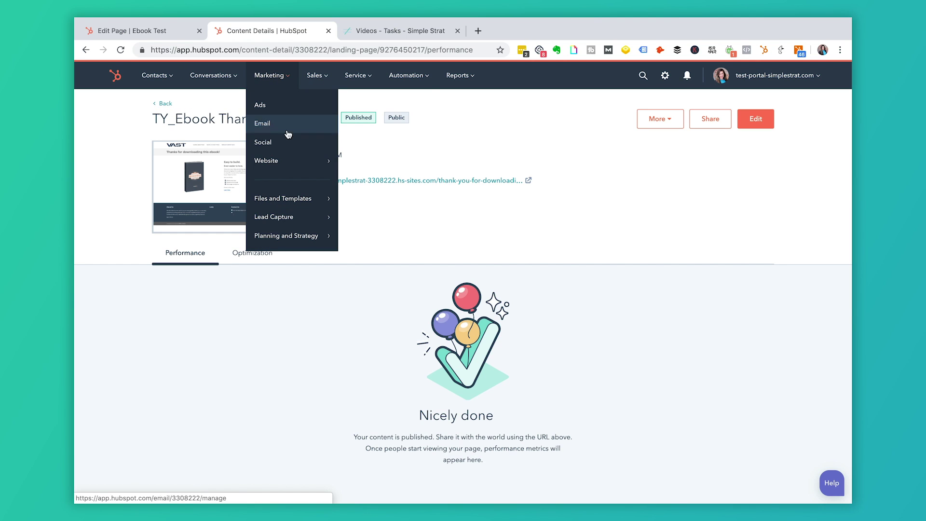
mouse_move(295, 158)
click(381, 125)
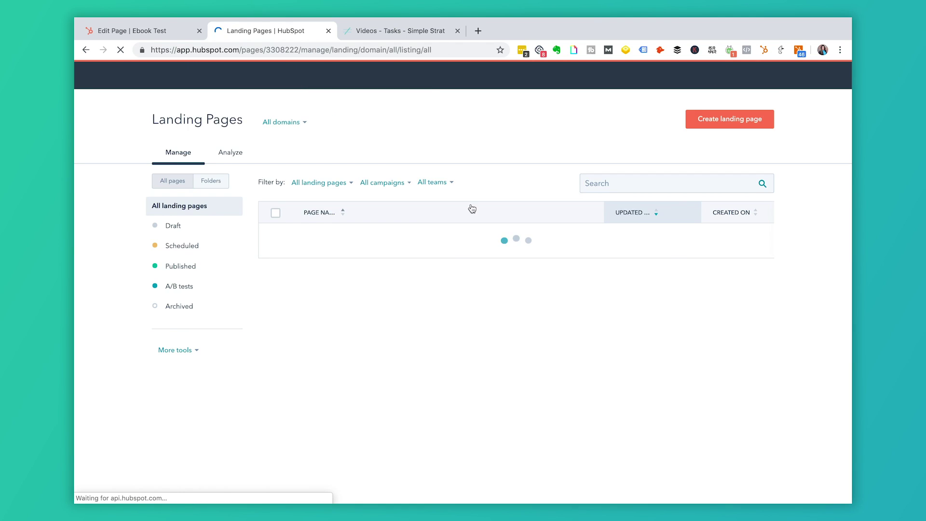
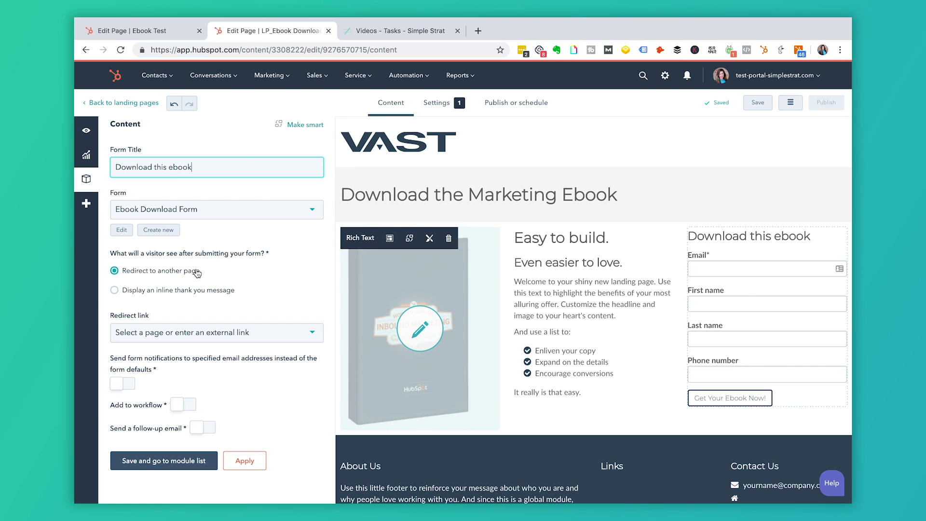
Point the ebook form's redirect link to the TY_Ebook Thank you page.
click(273, 340)
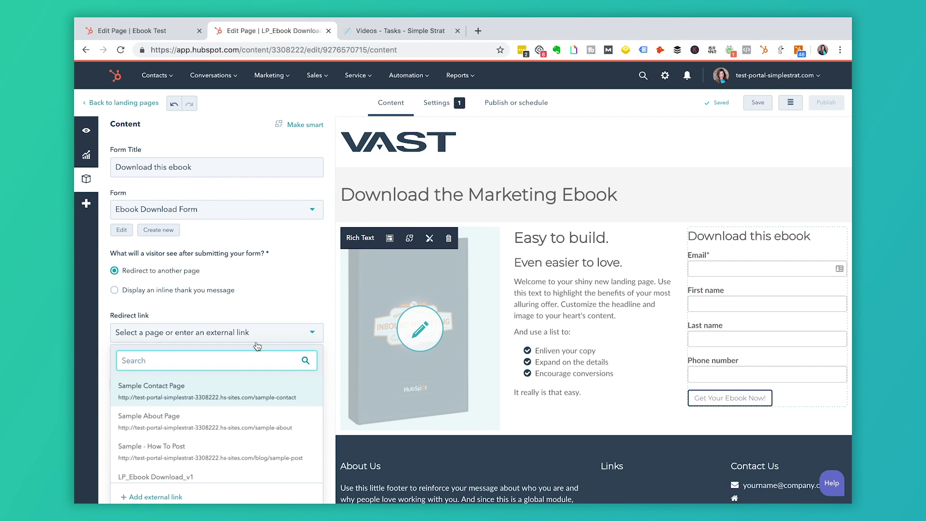
scroll(203, 434, down, 3)
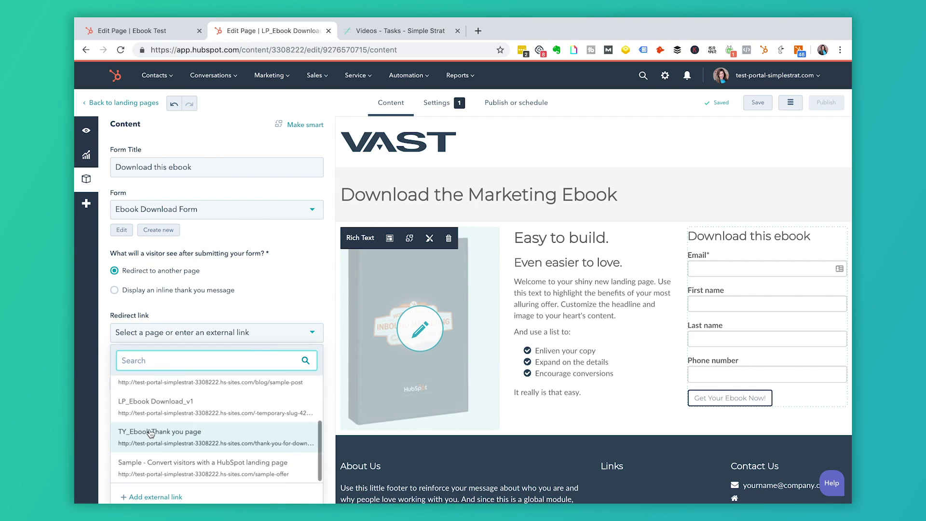
click(150, 433)
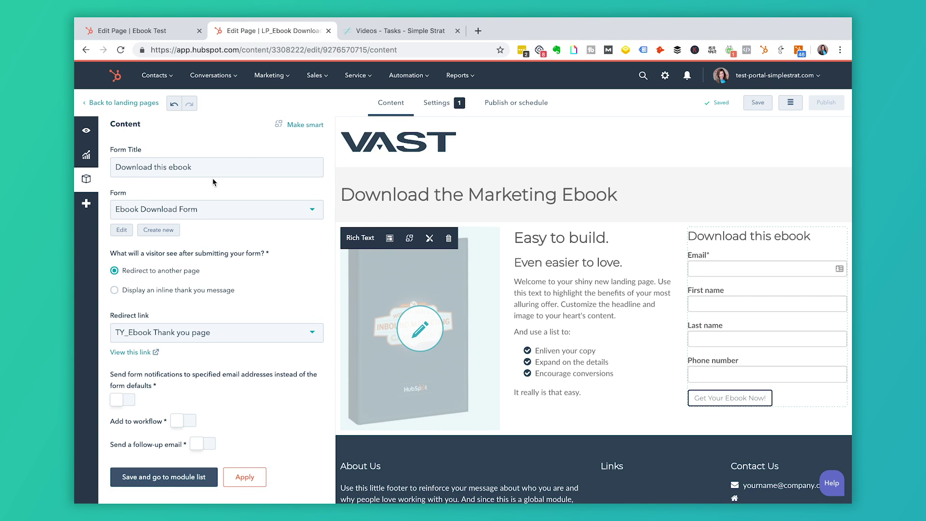
click(282, 83)
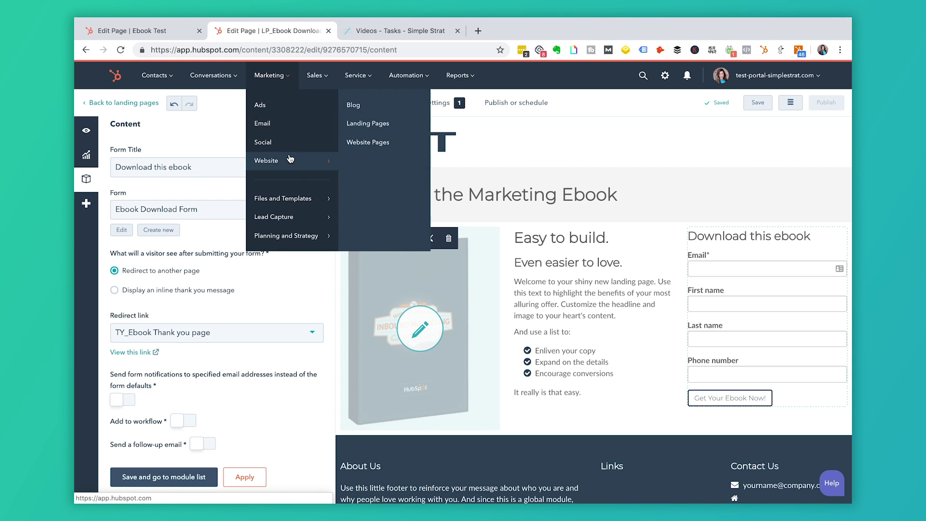
Open the Marketing Forms list in a new browser tab.
mouse_move(308, 216)
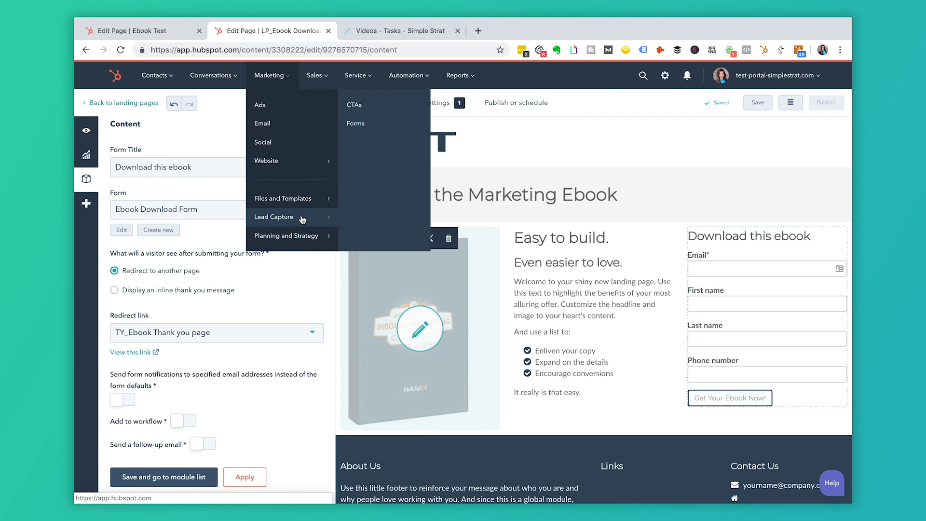
right_click(356, 124)
click(381, 132)
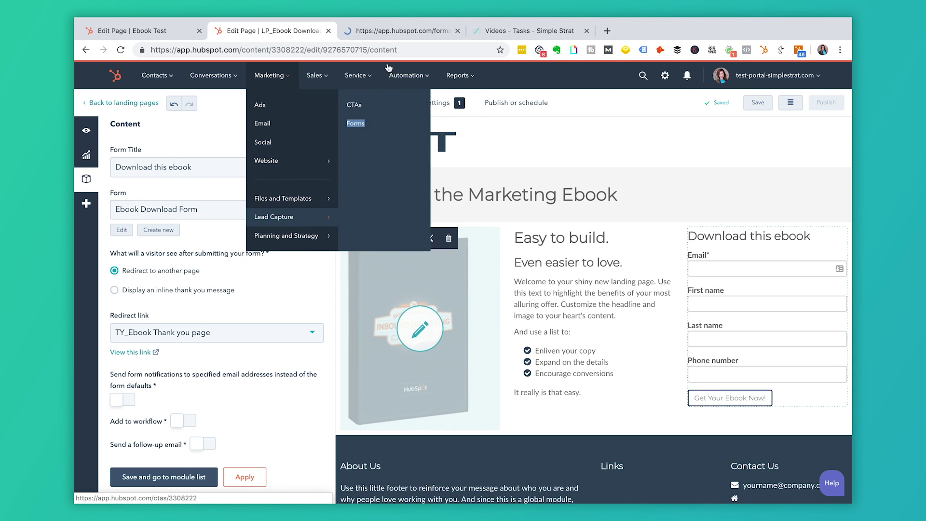
click(401, 32)
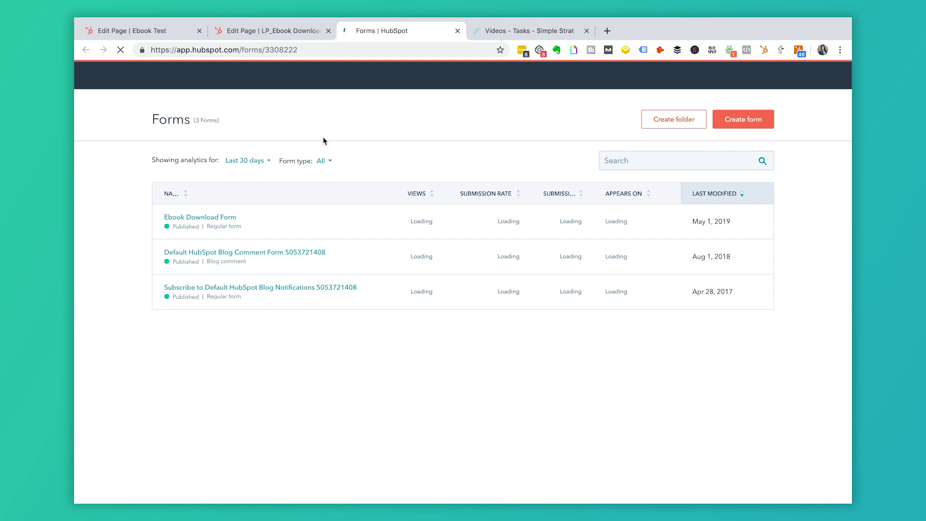
Review the Ebook Download Form's after-submission options, then go back to the landing page editor.
click(216, 220)
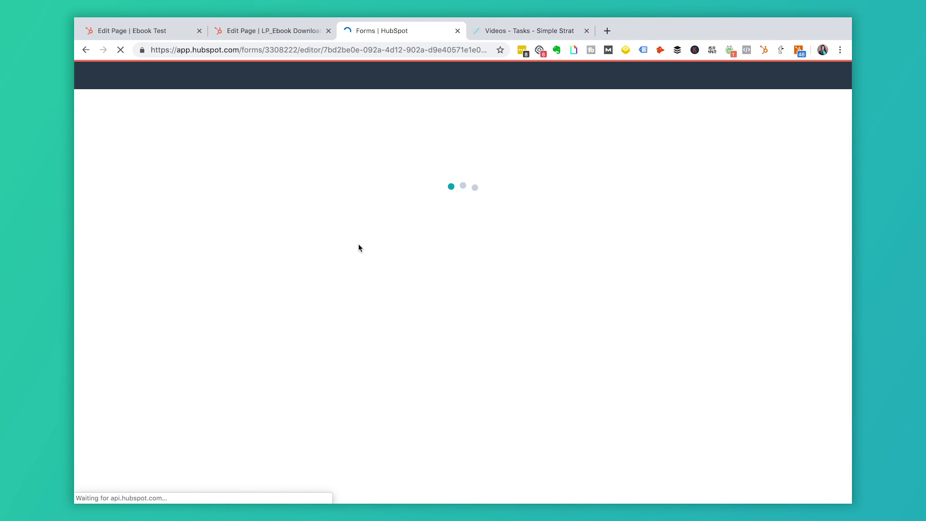
click(437, 102)
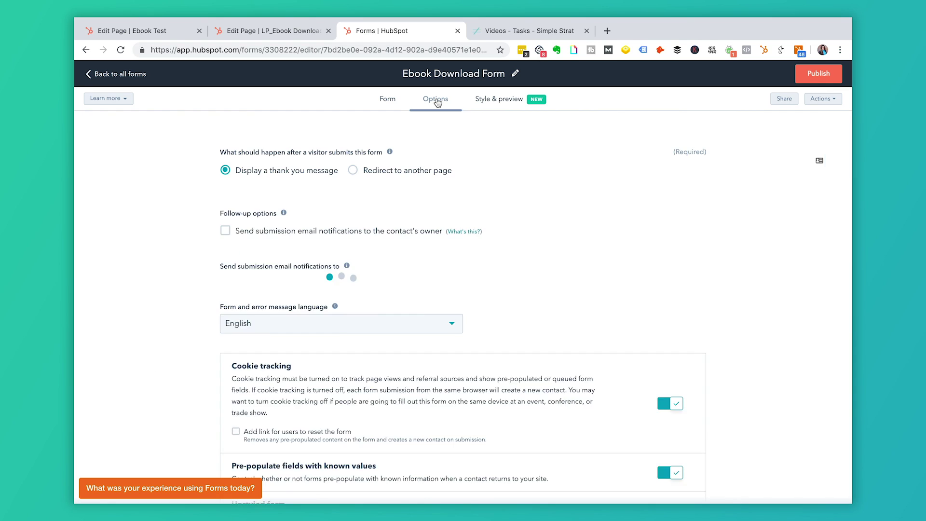
scroll(490, 268, down, 2)
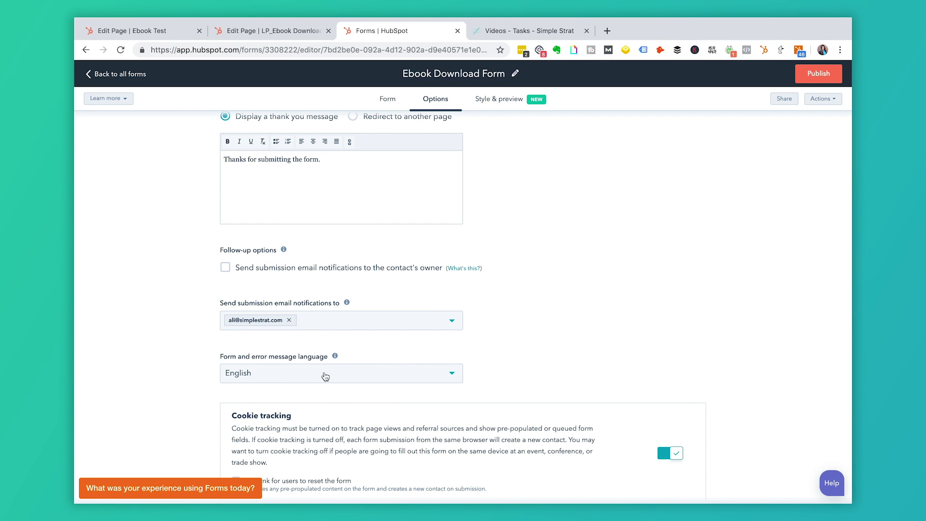
click(269, 31)
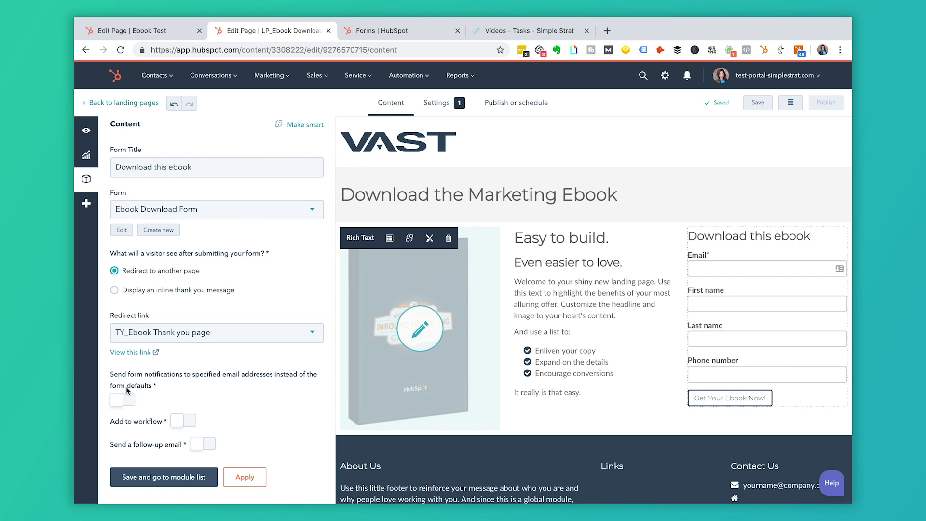
Send the form's submission notifications to two selected team email addresses.
click(413, 33)
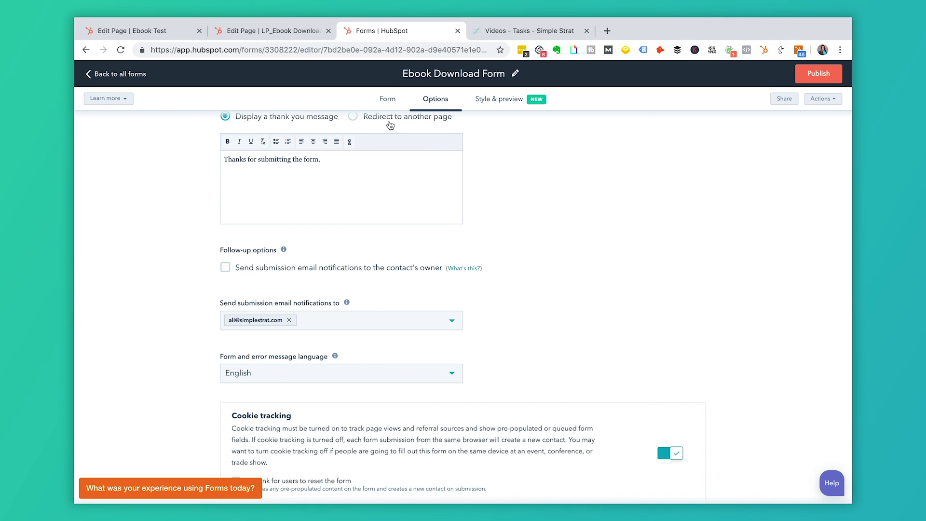
click(284, 32)
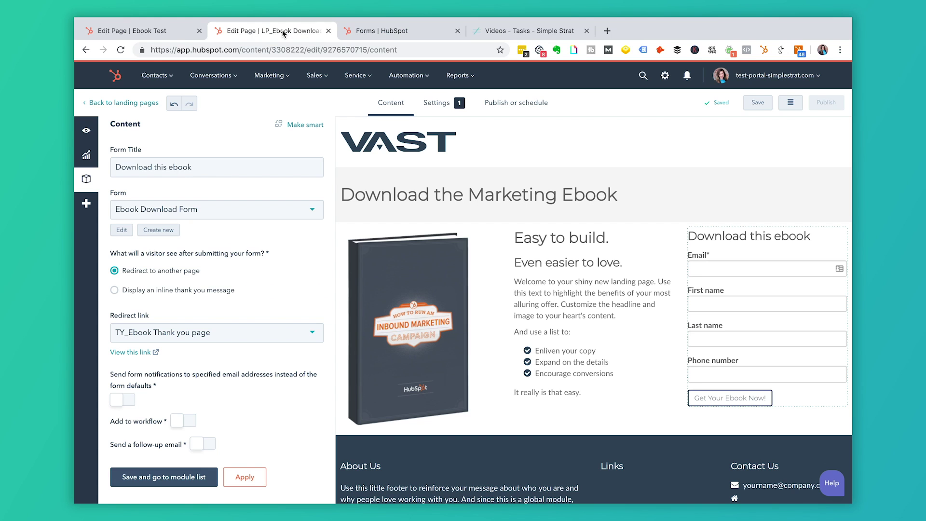
click(129, 400)
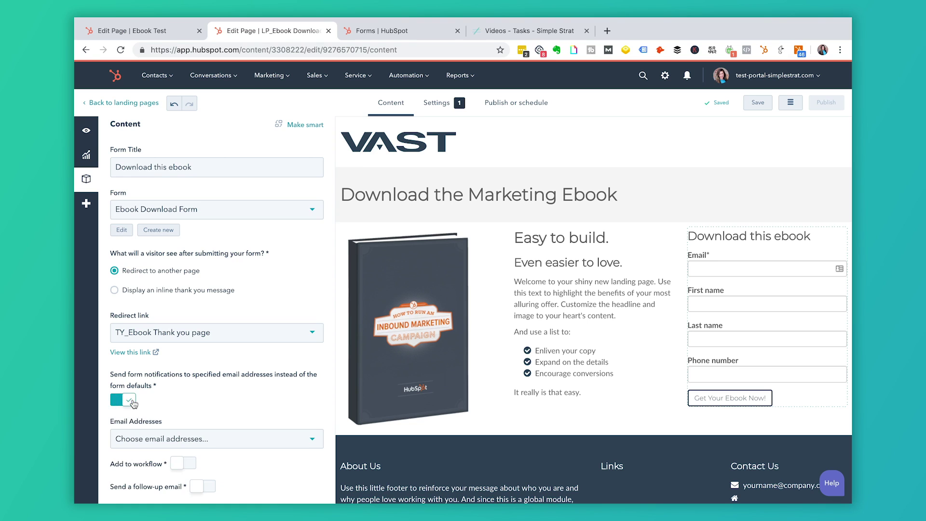
click(166, 439)
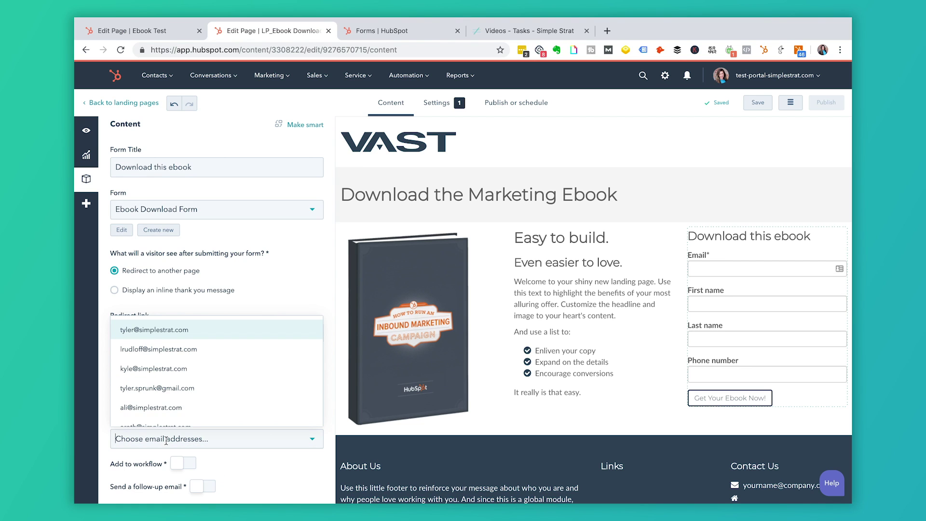
click(164, 411)
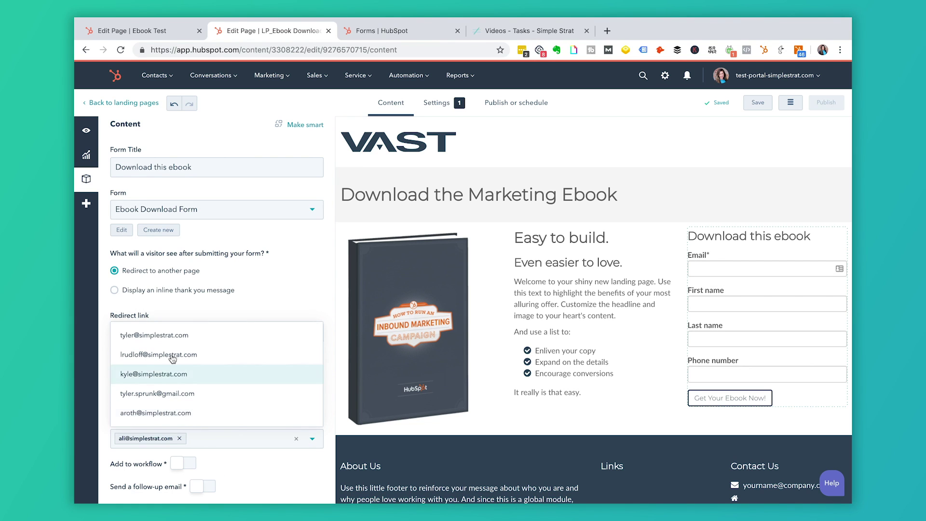
click(174, 336)
click(230, 308)
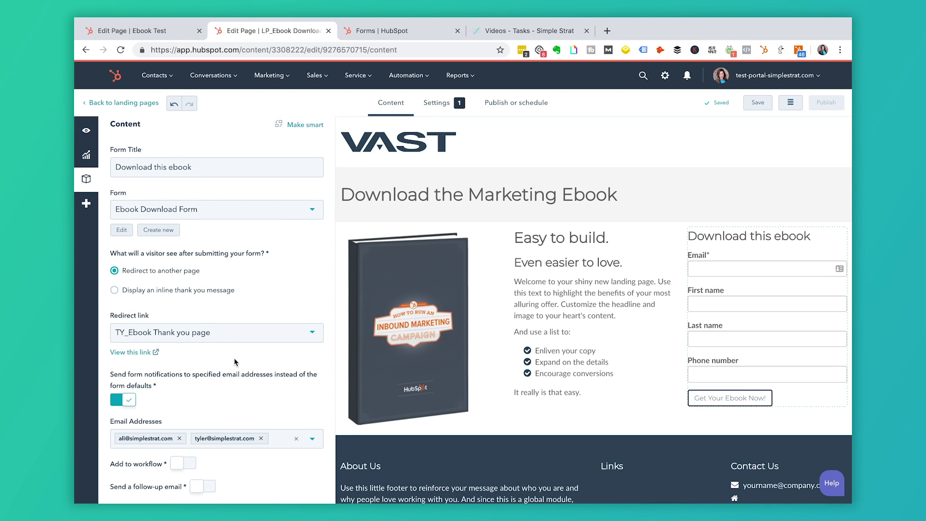
scroll(235, 359, down, 2)
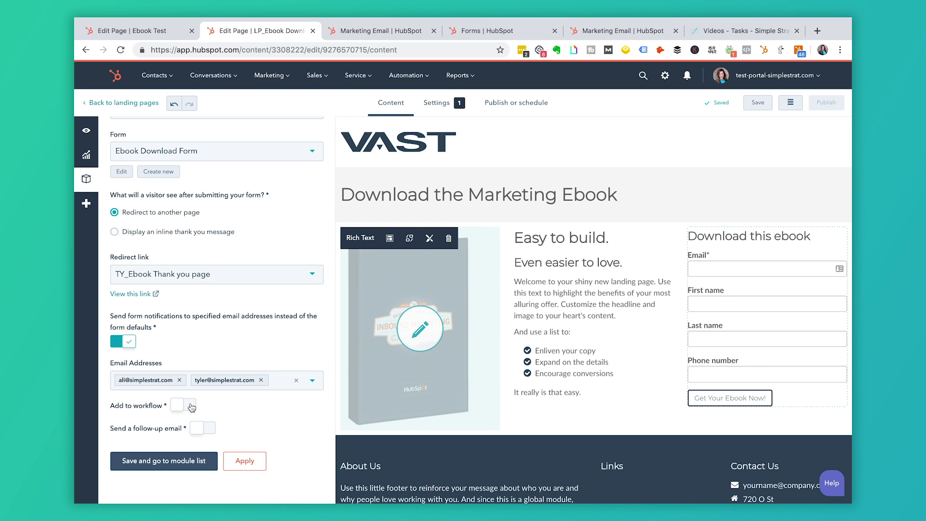
Turn on adding form submitters to a workflow, leaving the follow-up email off.
click(209, 430)
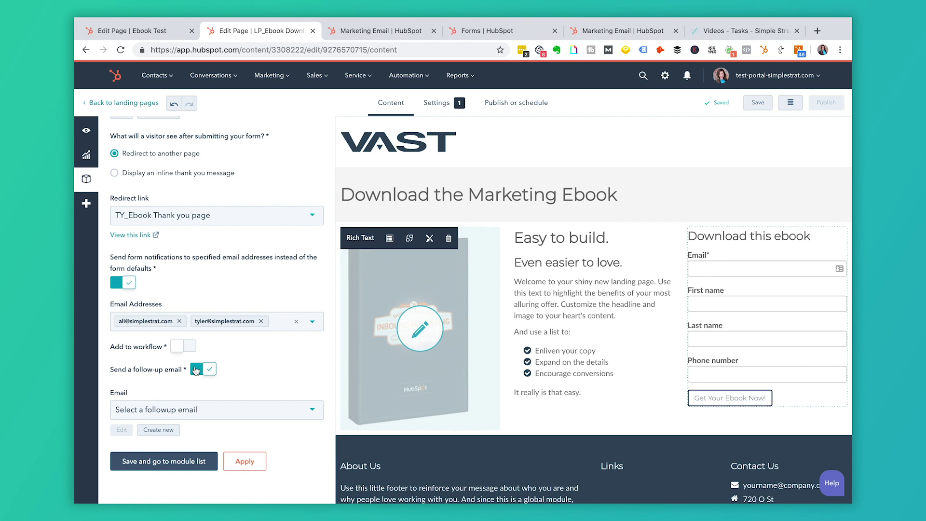
click(196, 370)
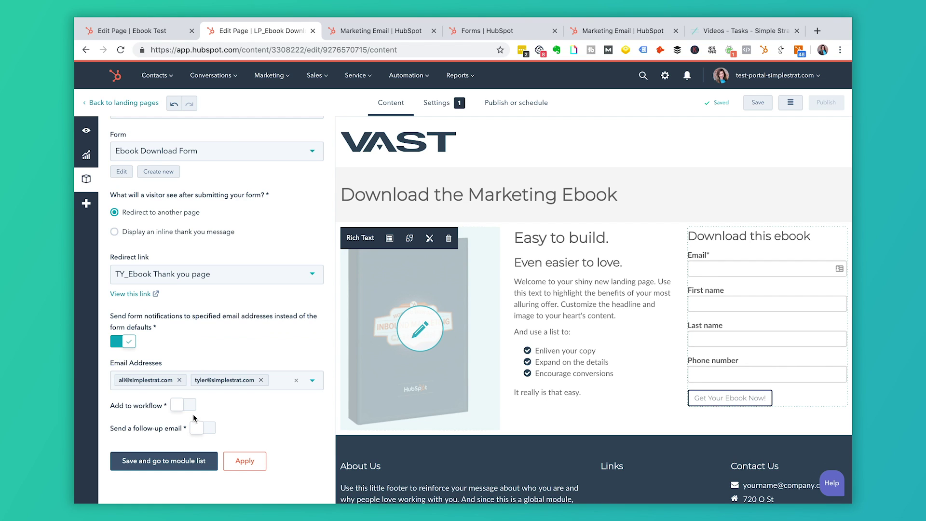
click(192, 409)
click(184, 389)
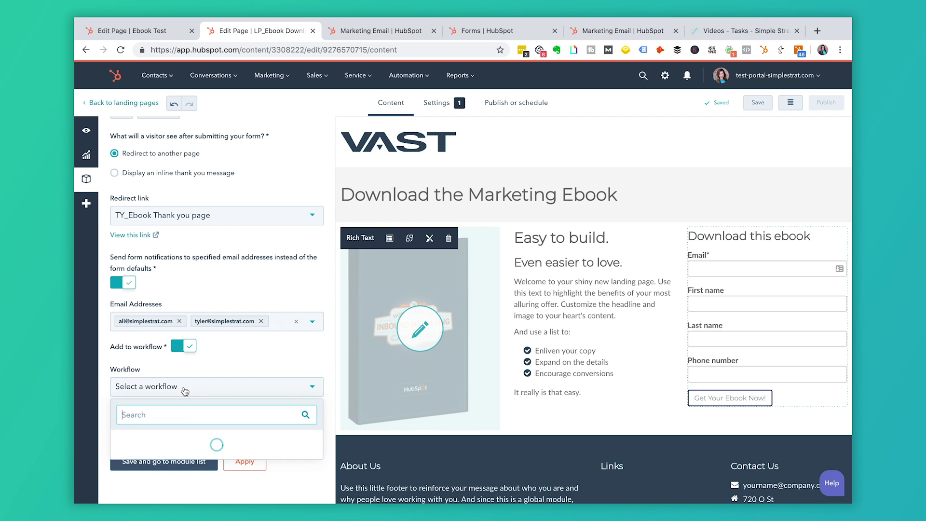
click(212, 371)
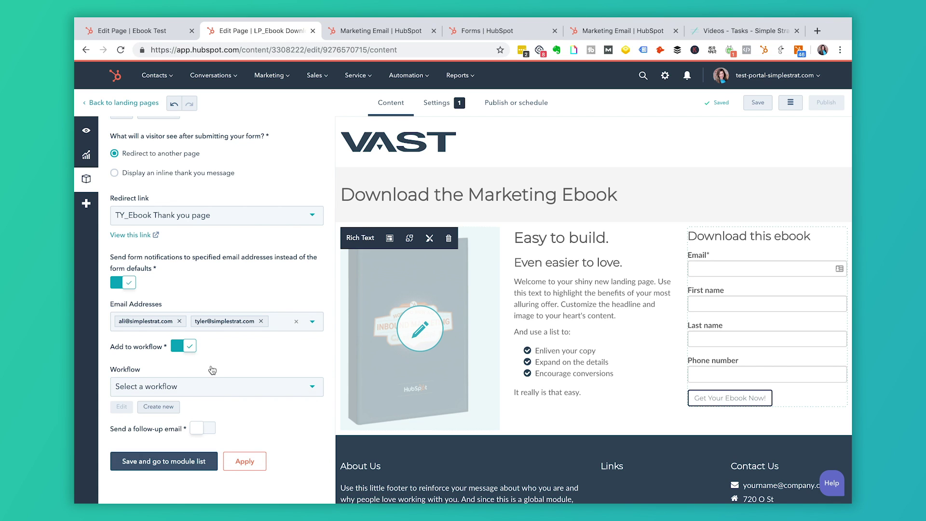
Create a new workflow named 'Ebook Delivery'.
click(167, 408)
click(421, 156)
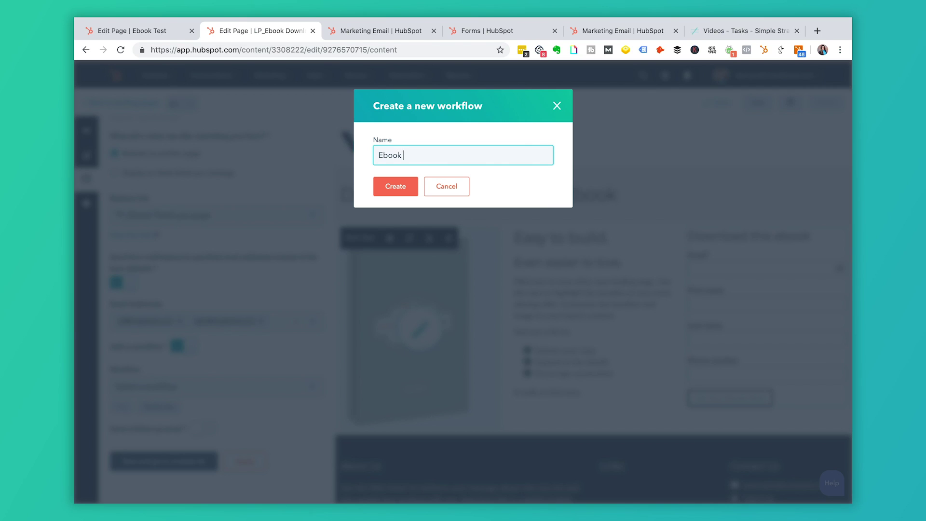
text(Ebook Delivery)
click(403, 189)
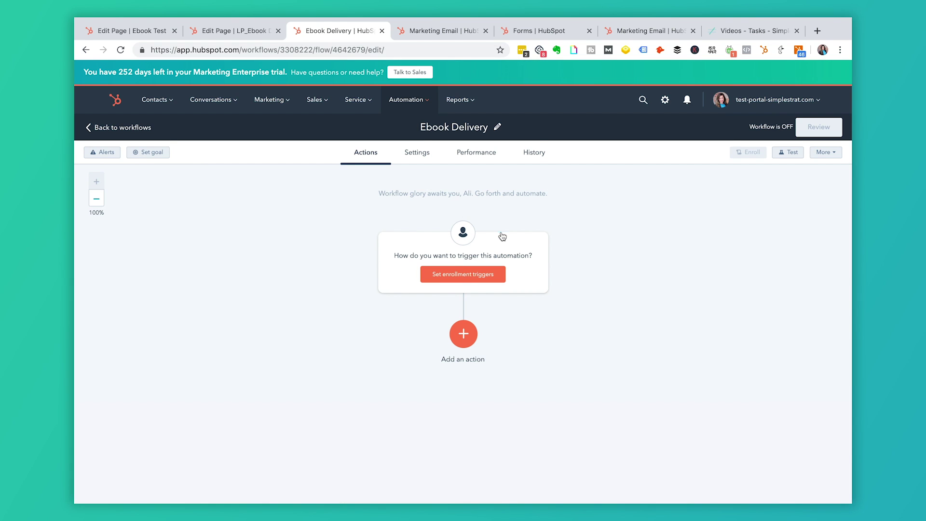
Trigger the workflow on Ebook Download Form submissions, then save the ebook landing page.
click(482, 275)
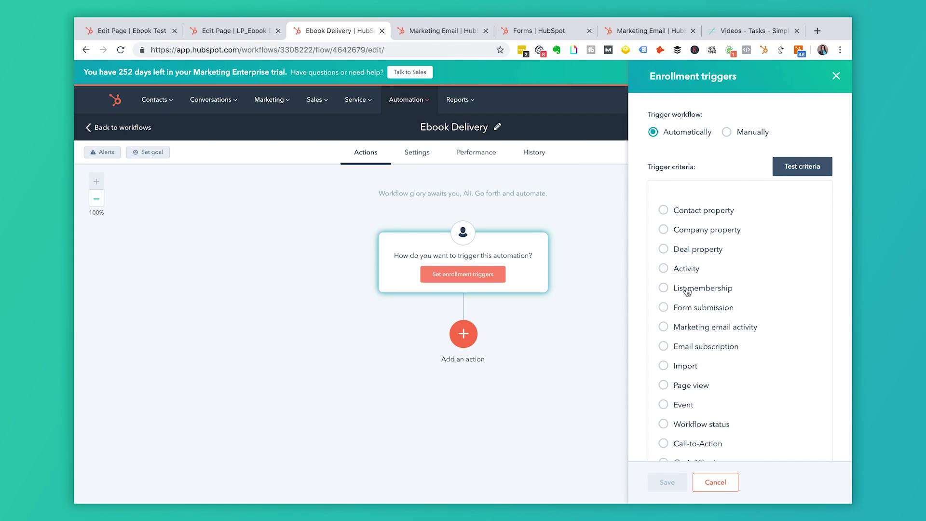
click(666, 307)
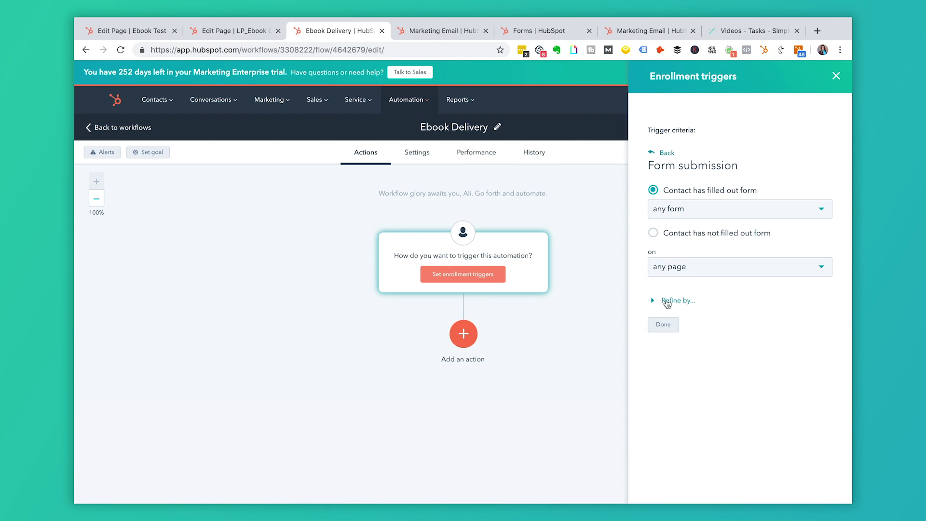
click(712, 214)
click(684, 236)
click(680, 268)
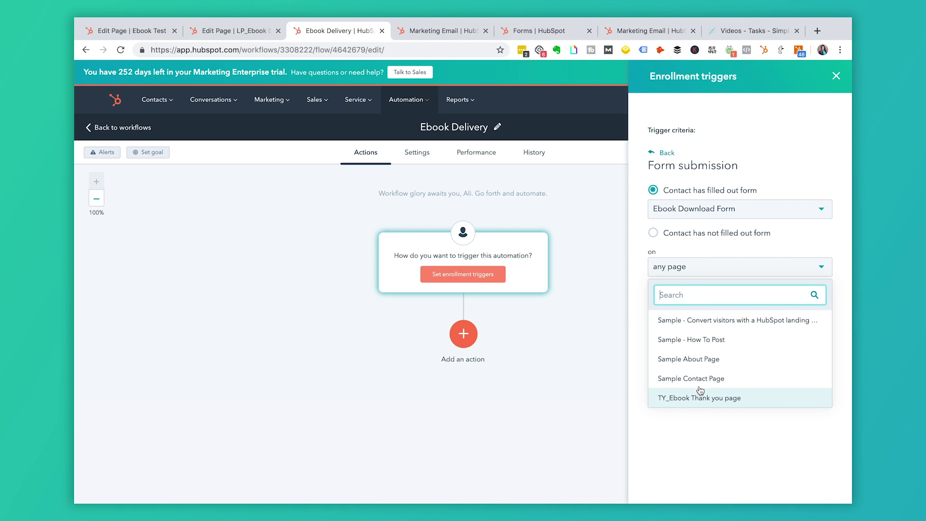
click(751, 244)
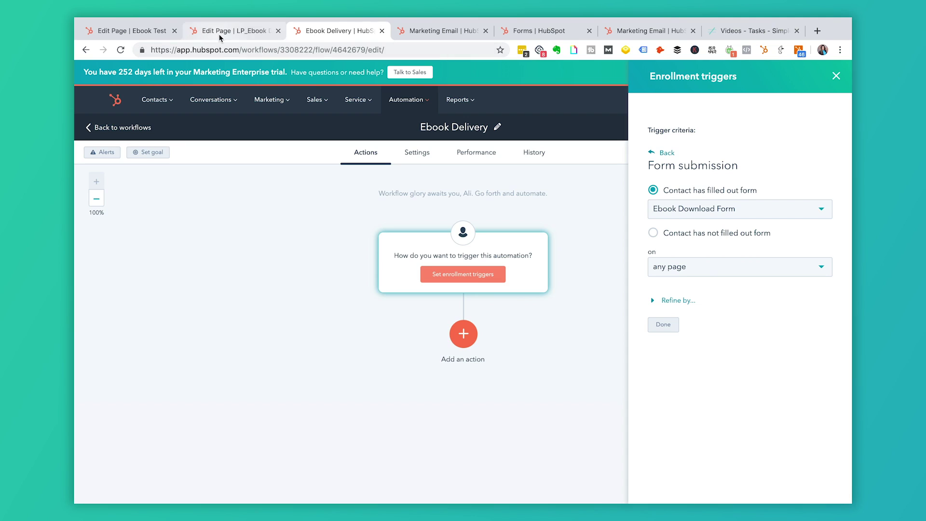
click(234, 30)
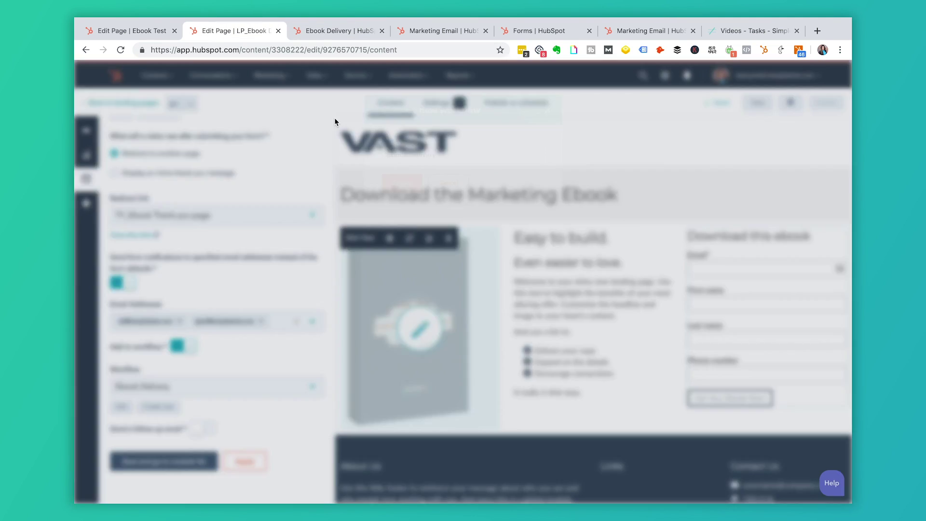
click(758, 103)
Set the landing page title to 'Ebook Download' in its settings.
click(440, 105)
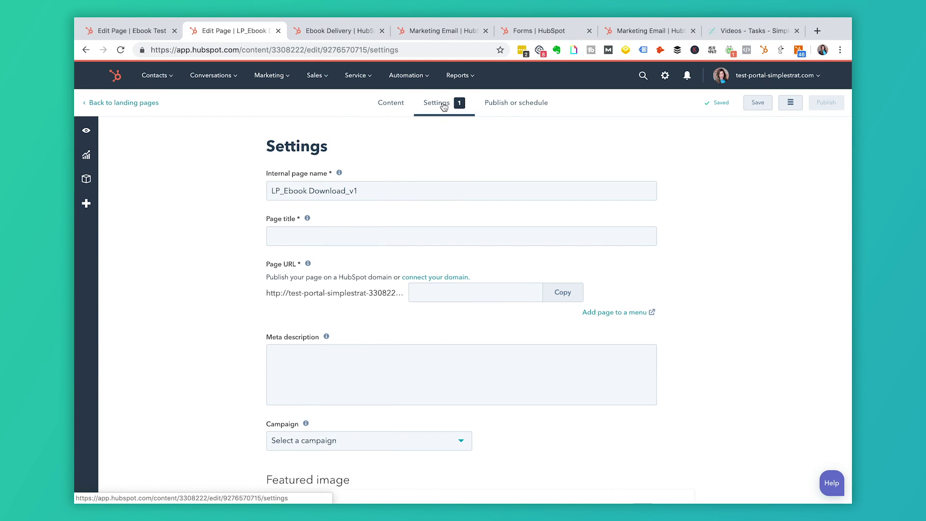
click(322, 235)
text(D)
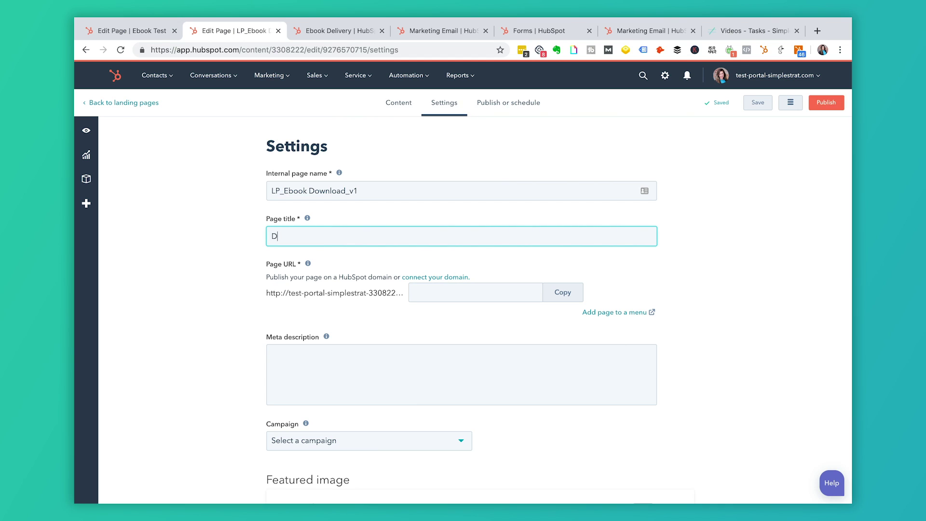
text(ownload)
Publish the landing page immediately at ebook-download.
click(516, 103)
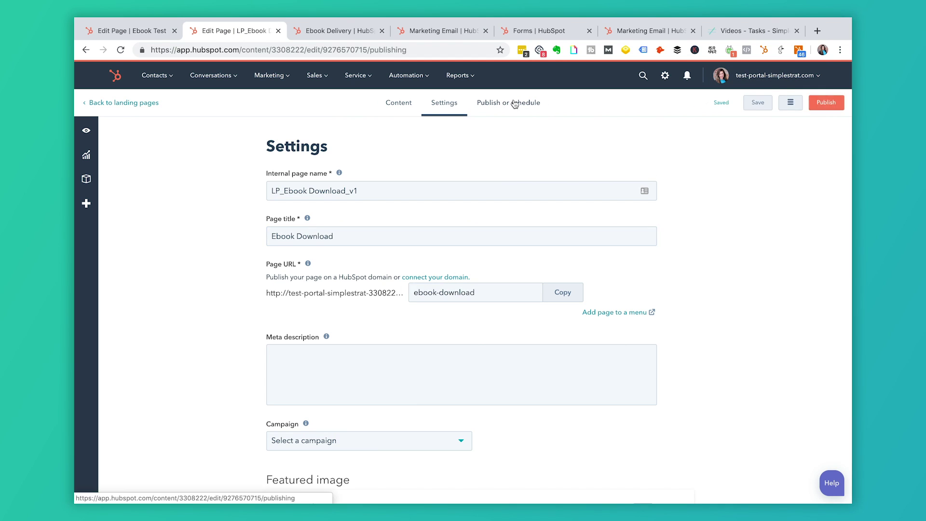
click(837, 101)
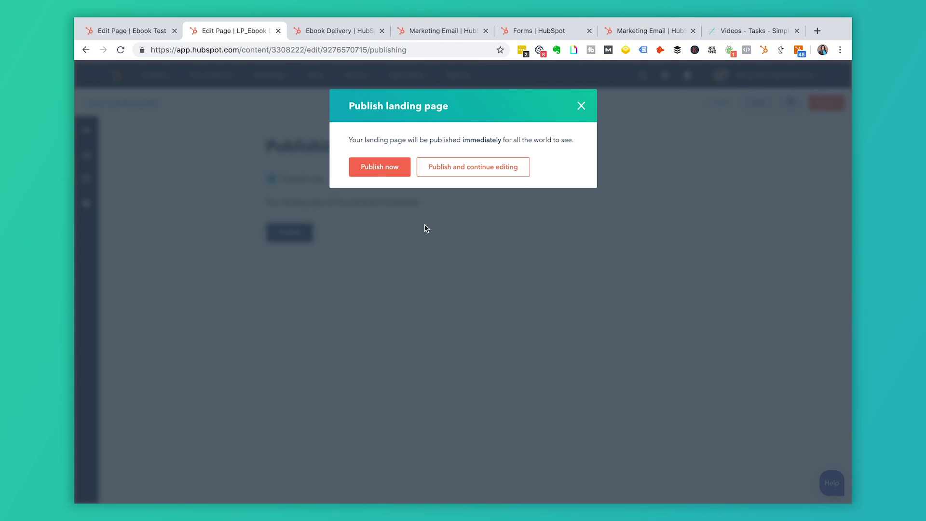
click(383, 167)
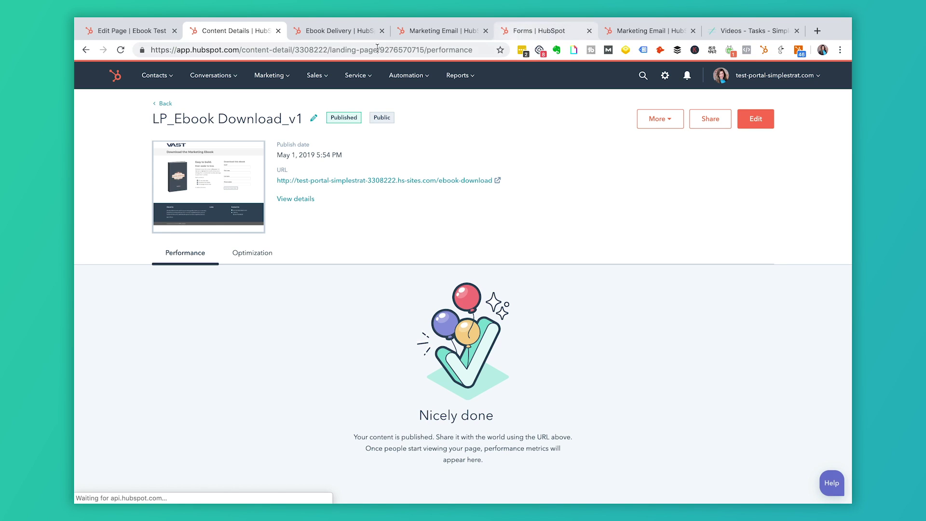
click(352, 32)
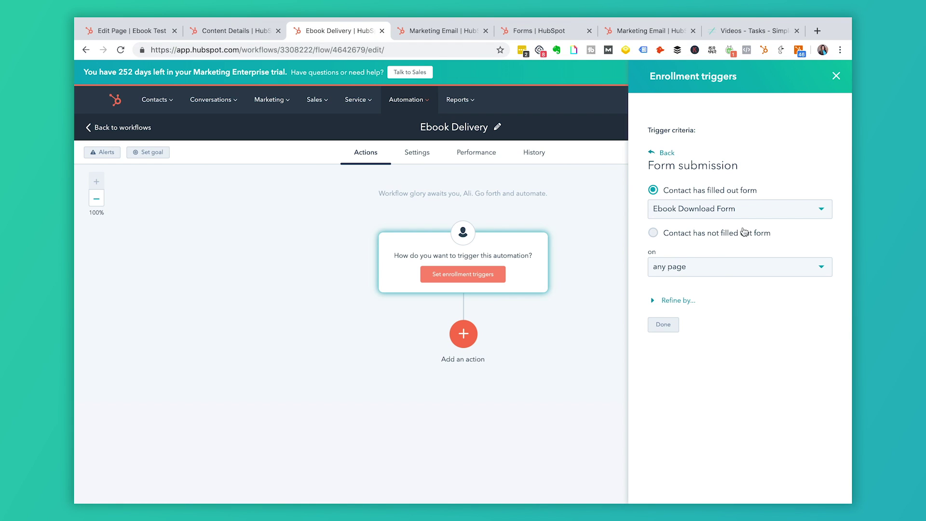
Reload the Ebook Delivery workflow so the newly published landing page appears.
click(713, 268)
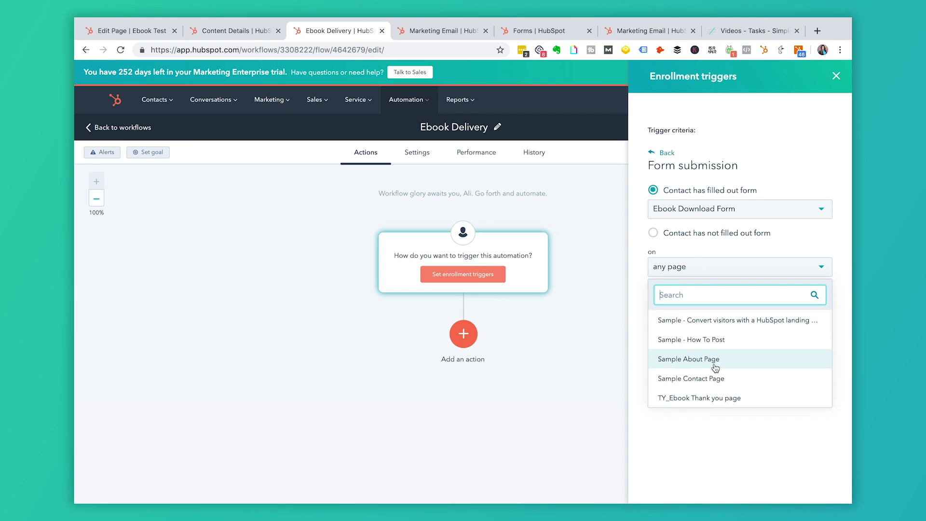
click(702, 251)
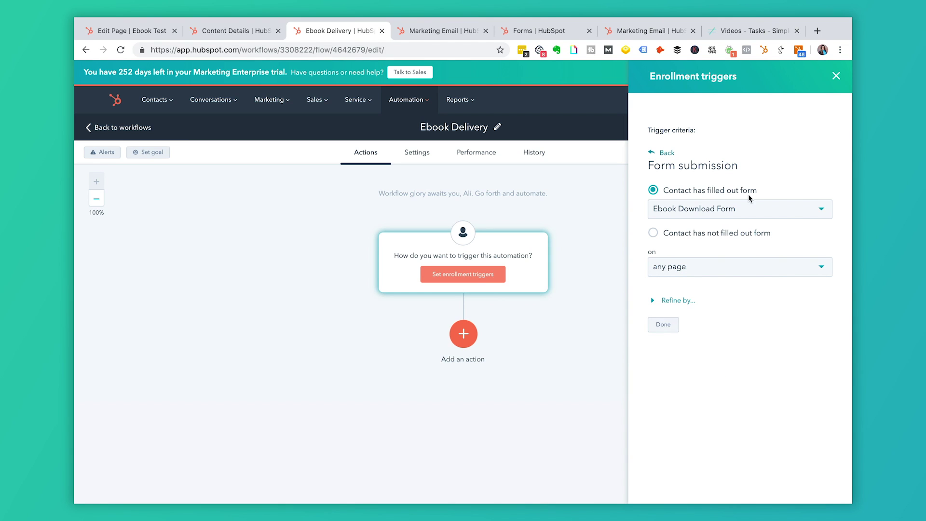
click(836, 76)
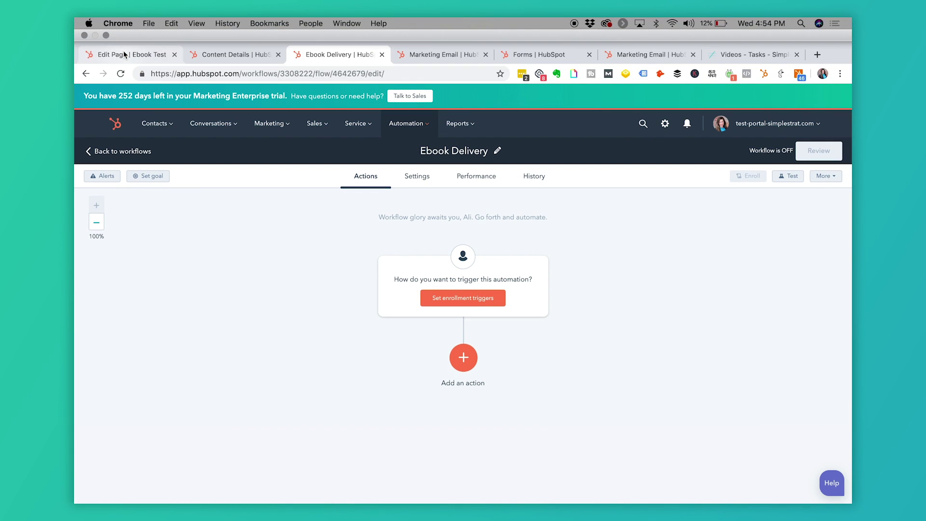
click(124, 55)
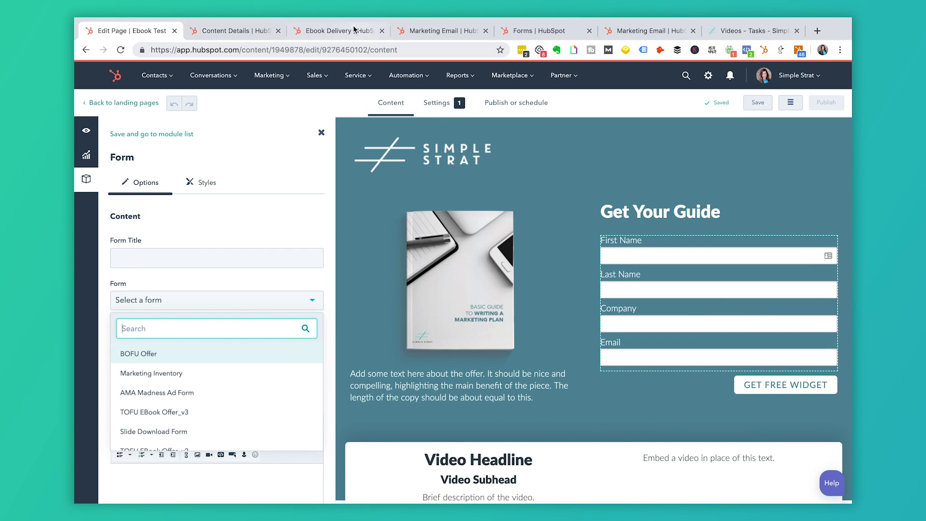
click(335, 32)
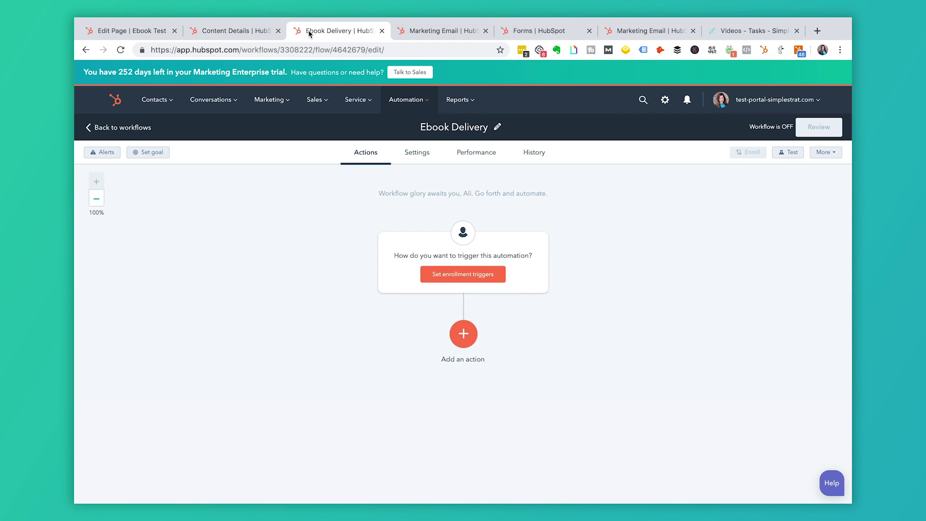
click(122, 50)
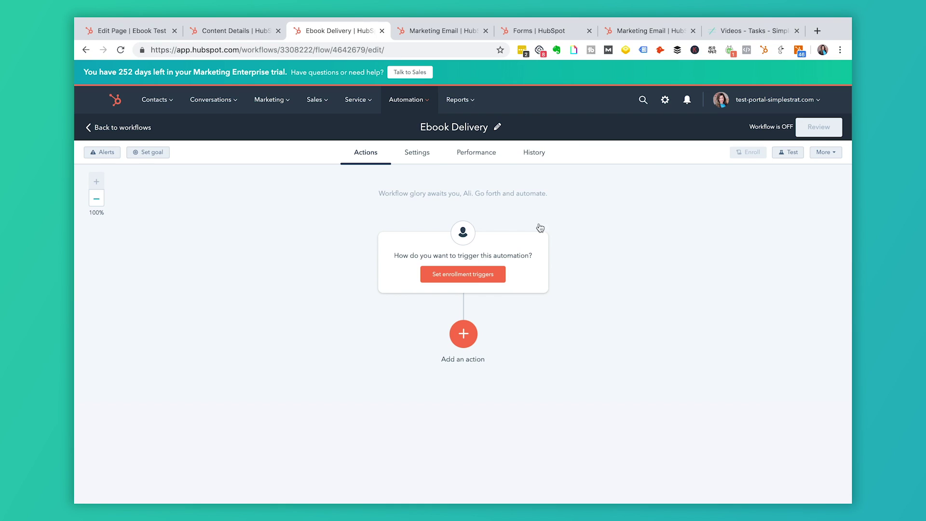
Set the enrollment trigger to Ebook Download Form filled out on LP_Ebook Download_v1.
click(490, 276)
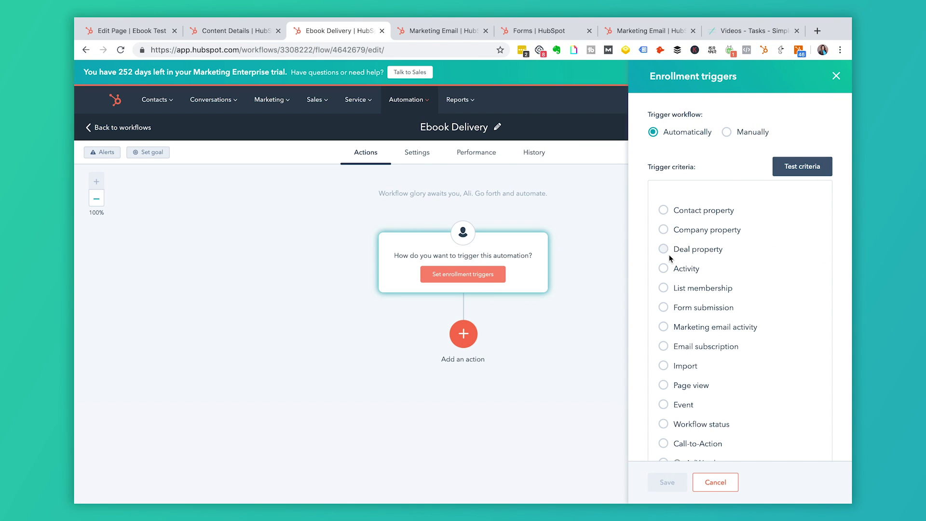
click(665, 308)
click(695, 215)
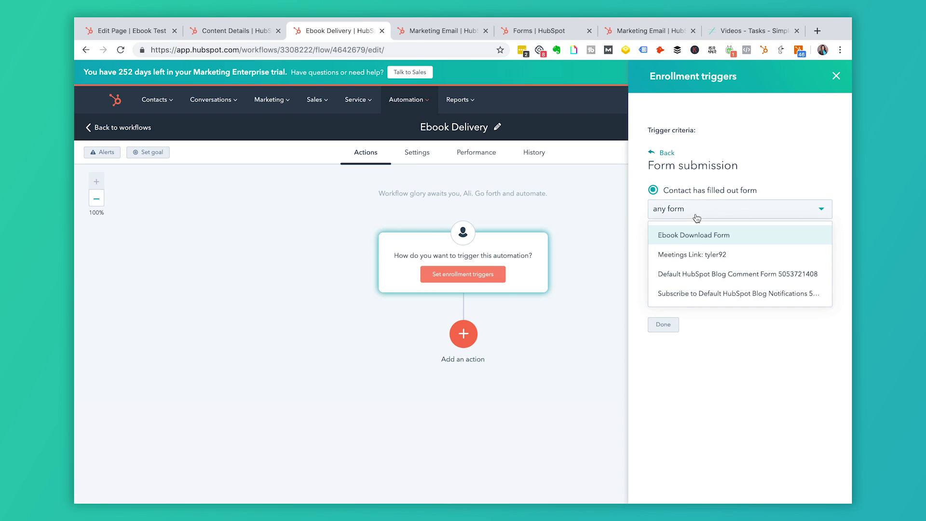
click(698, 236)
click(695, 269)
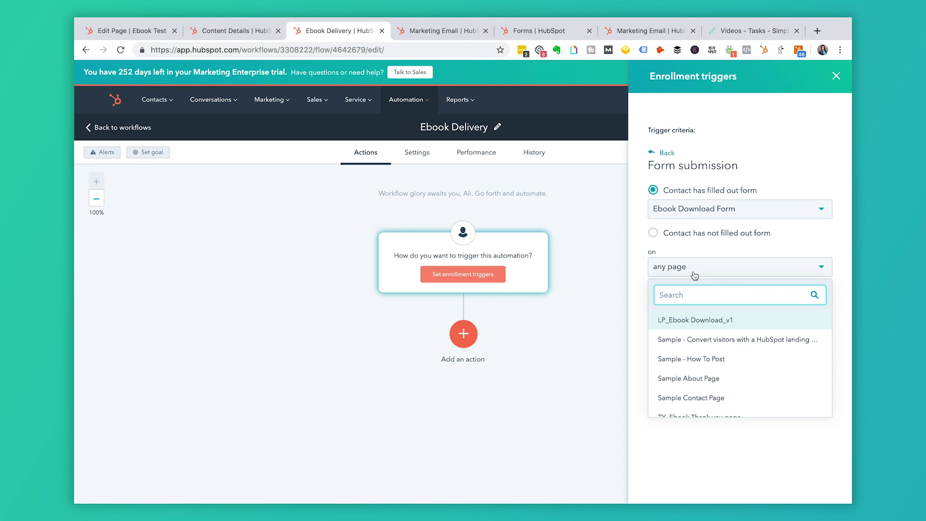
scroll(703, 358, down, 1)
scroll(698, 347, up, 1)
click(681, 319)
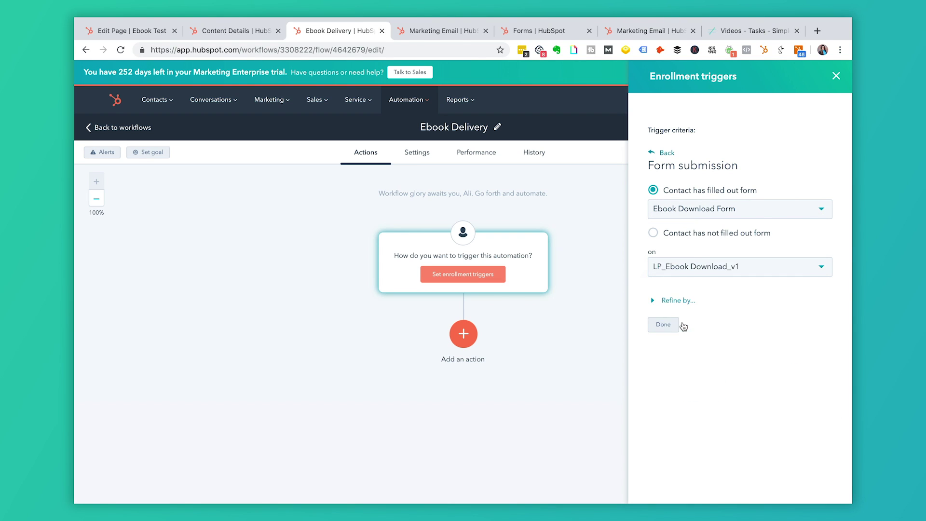
click(667, 302)
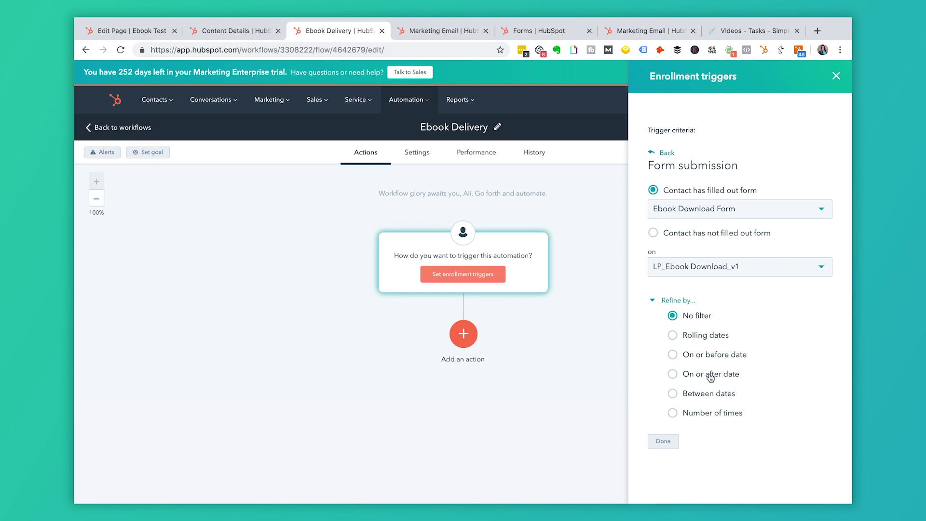
click(655, 303)
click(664, 326)
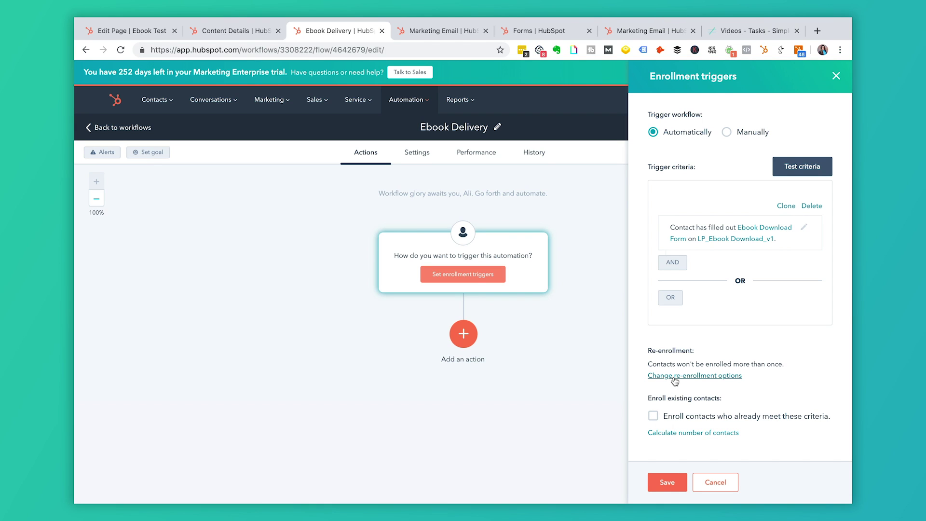
Allow contacts to re-enroll in the Ebook Delivery workflow.
click(674, 378)
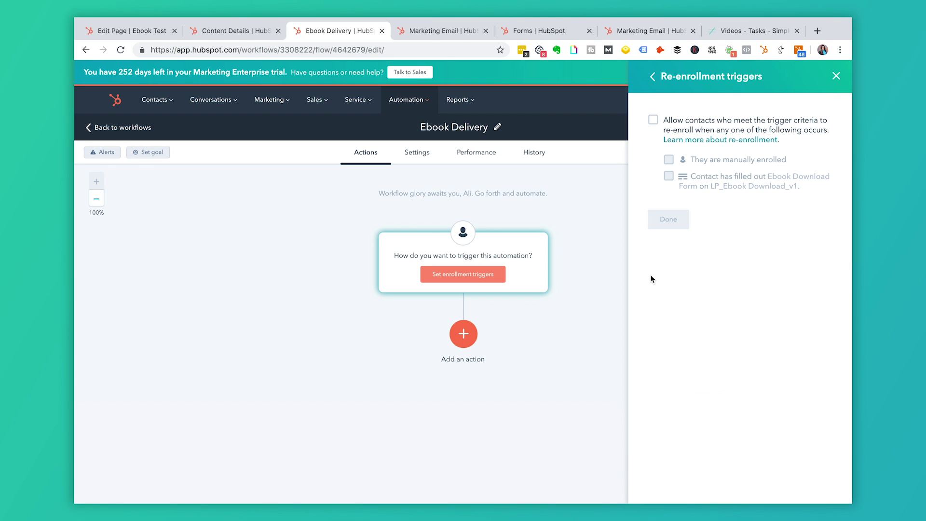
click(654, 120)
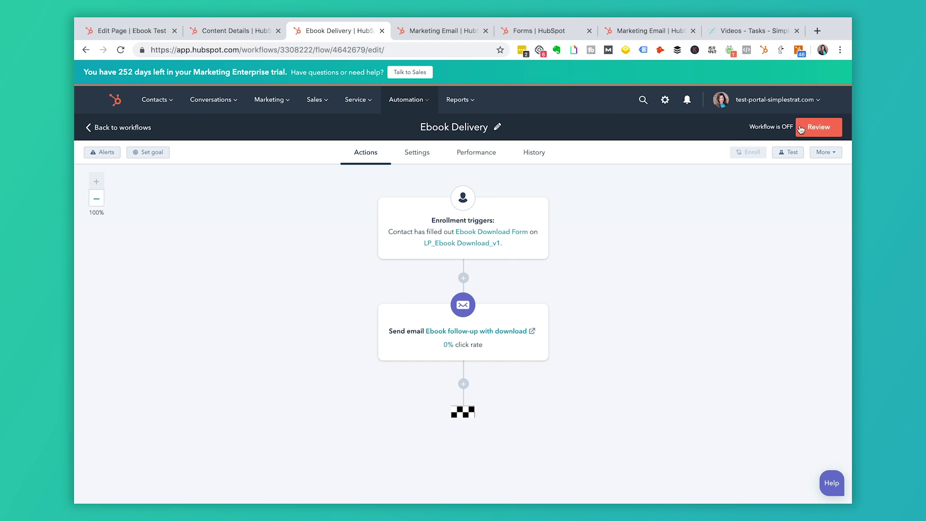
Look over the workflow's settings, performance metrics and enrollment history.
click(421, 153)
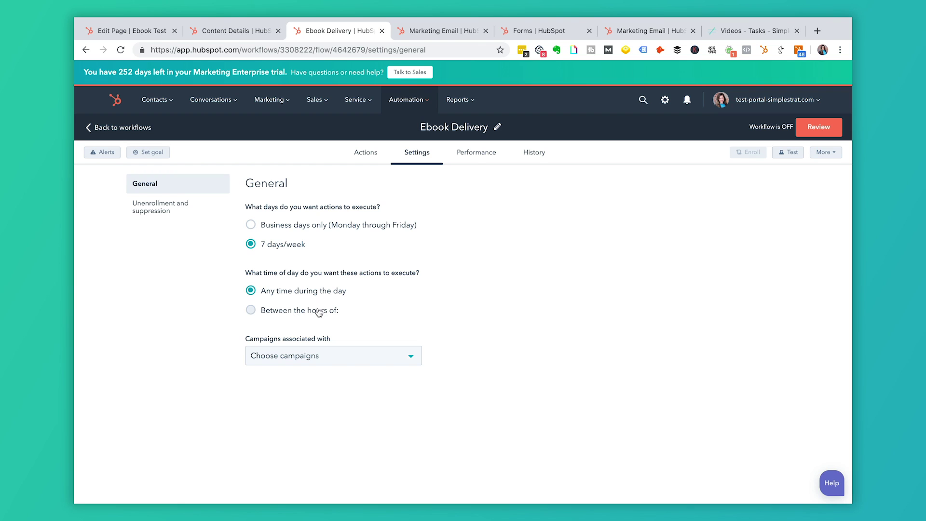
click(463, 165)
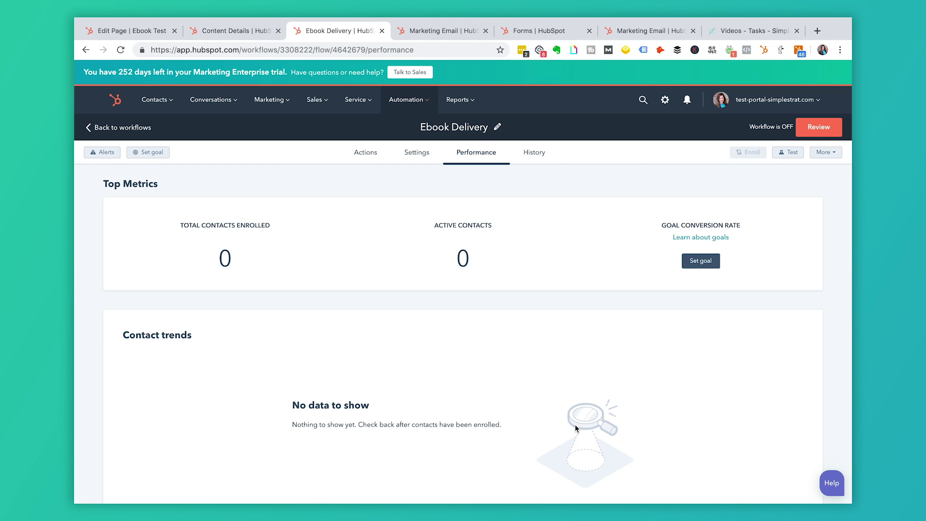
click(541, 156)
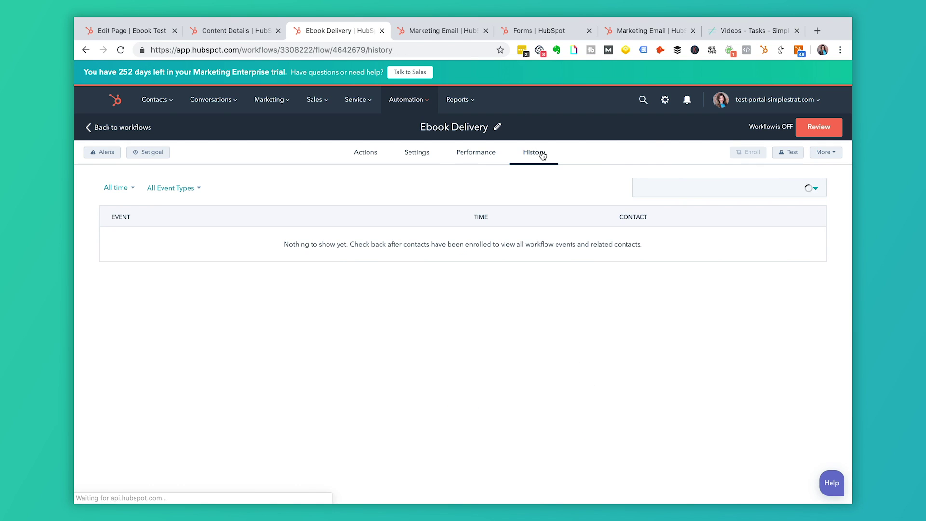
Review and turn on the Ebook Delivery workflow, acknowledging the confirmation.
click(819, 133)
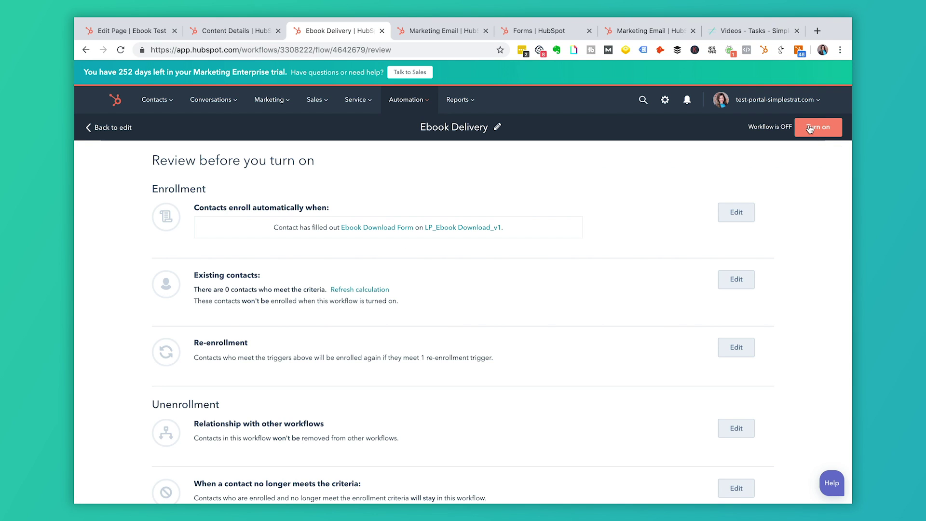
click(811, 128)
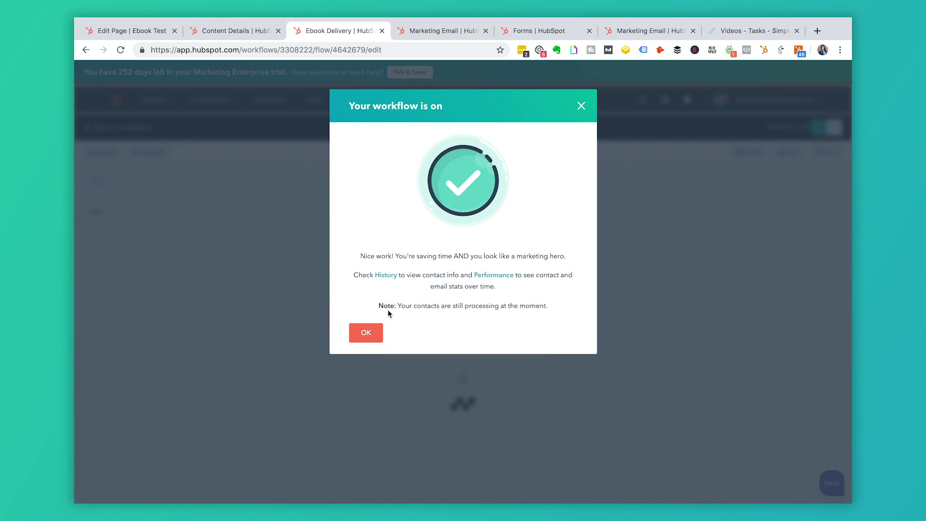
click(368, 332)
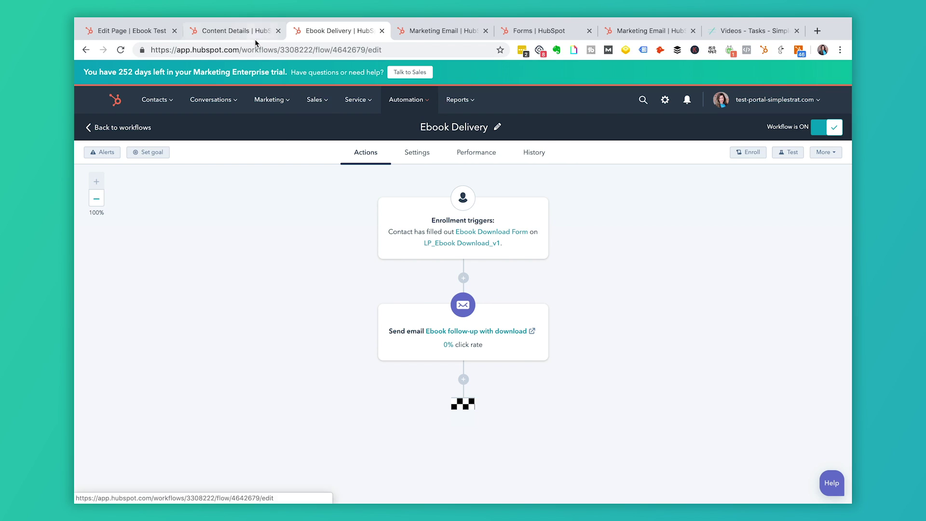
click(251, 32)
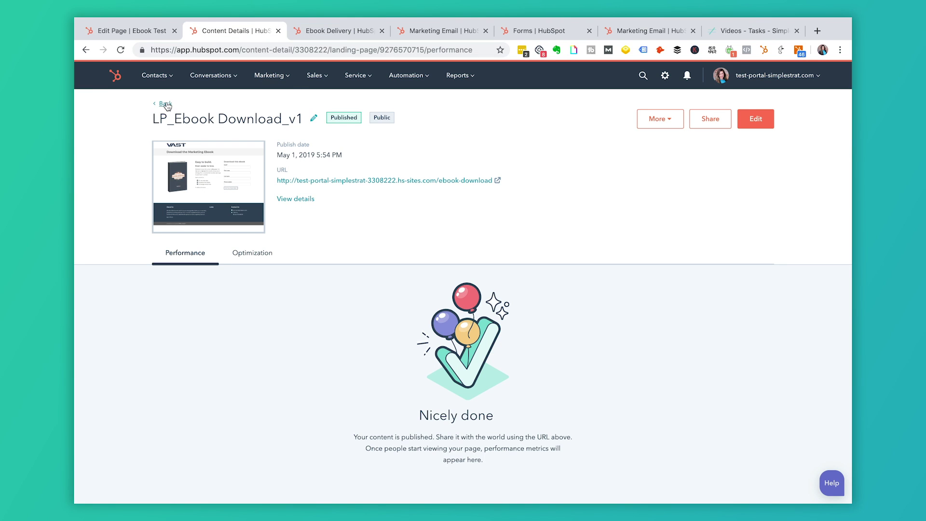
Edit the landing page's sidebar form module, keeping Ebook Download Form selected.
click(756, 119)
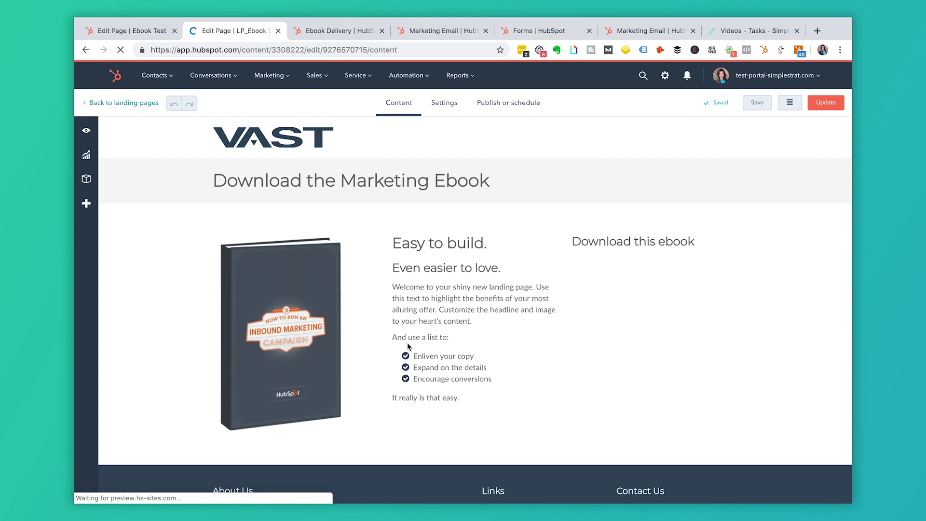
click(651, 314)
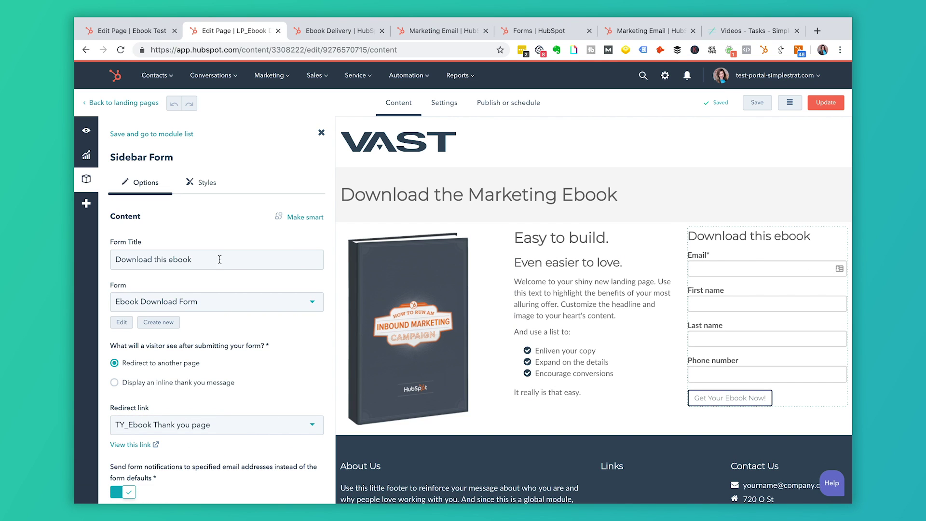
click(238, 305)
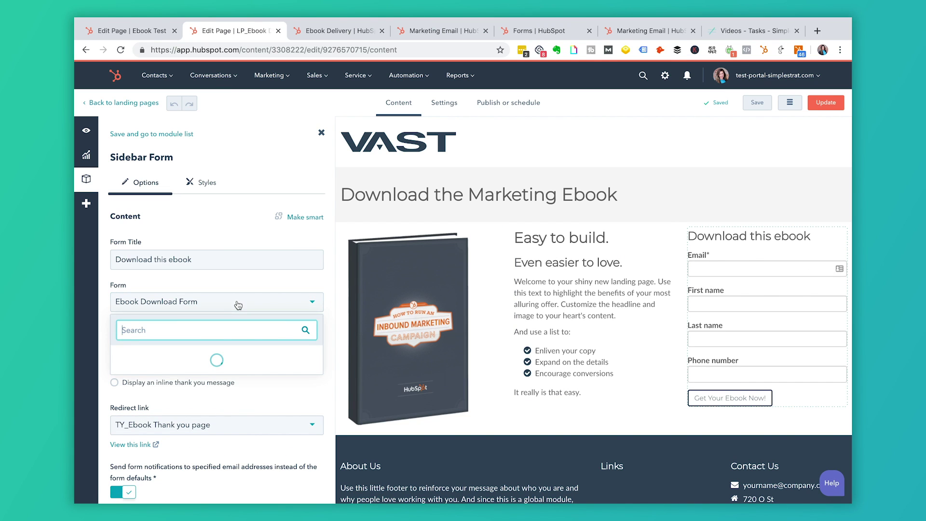
click(179, 355)
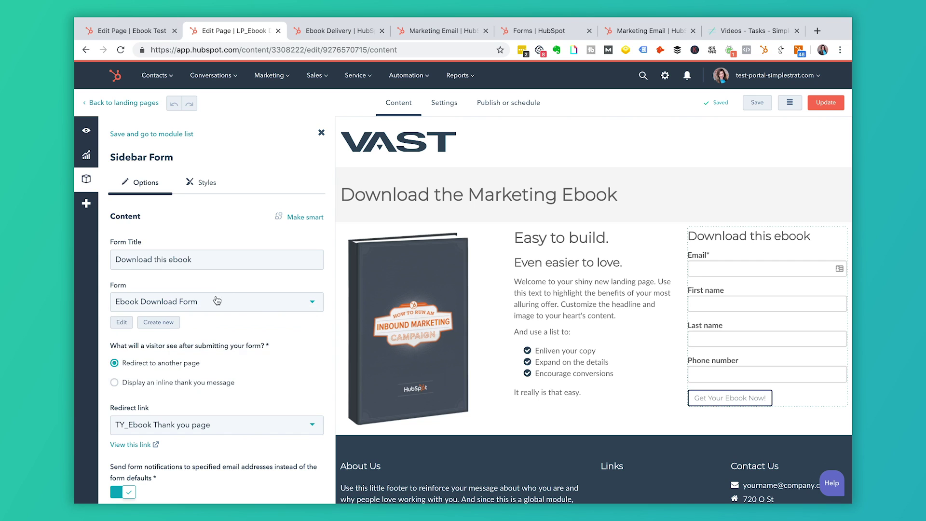
scroll(248, 368, down, 3)
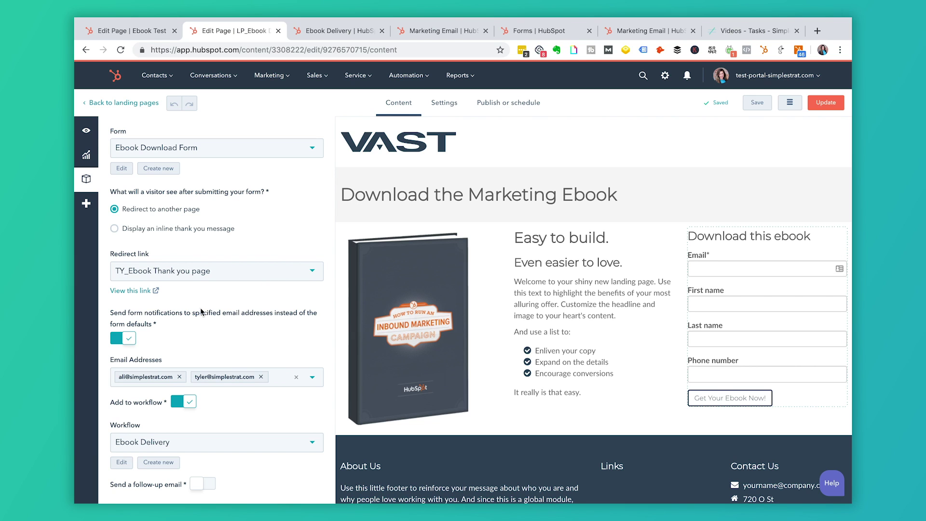
scroll(199, 316, down, 1)
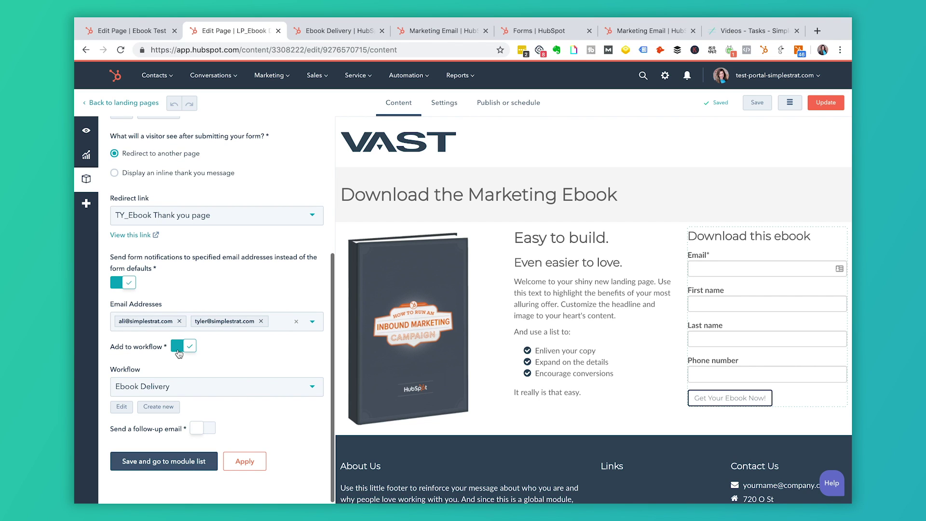
Add form submitters to the Ebook Delivery workflow, then apply and save the module.
click(190, 388)
click(150, 441)
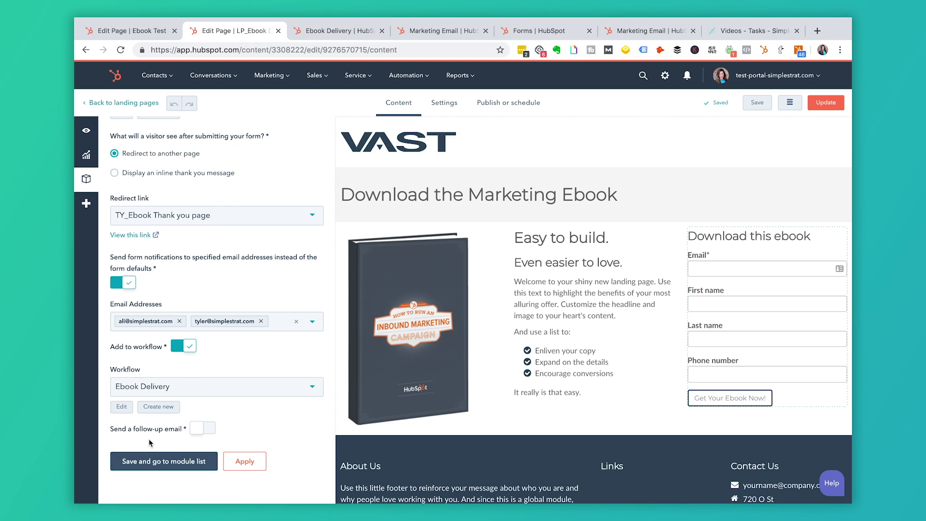
click(244, 462)
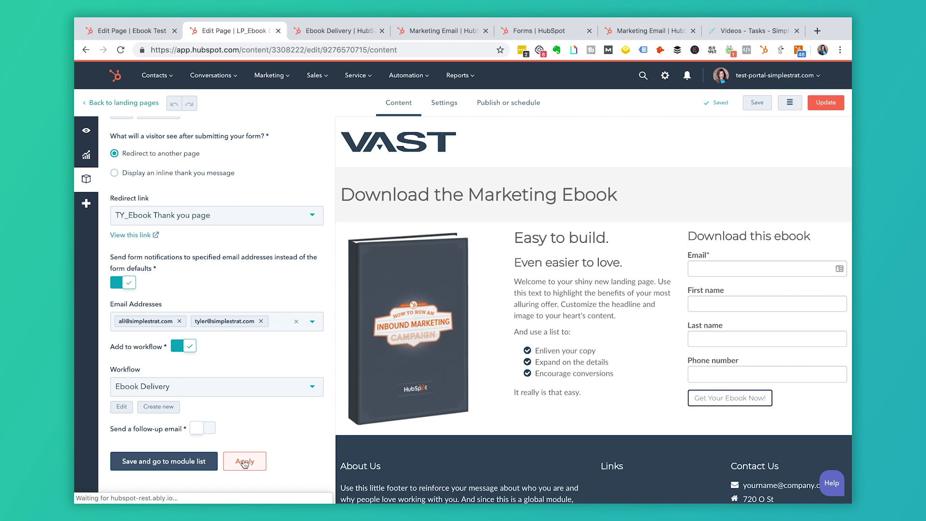
click(162, 462)
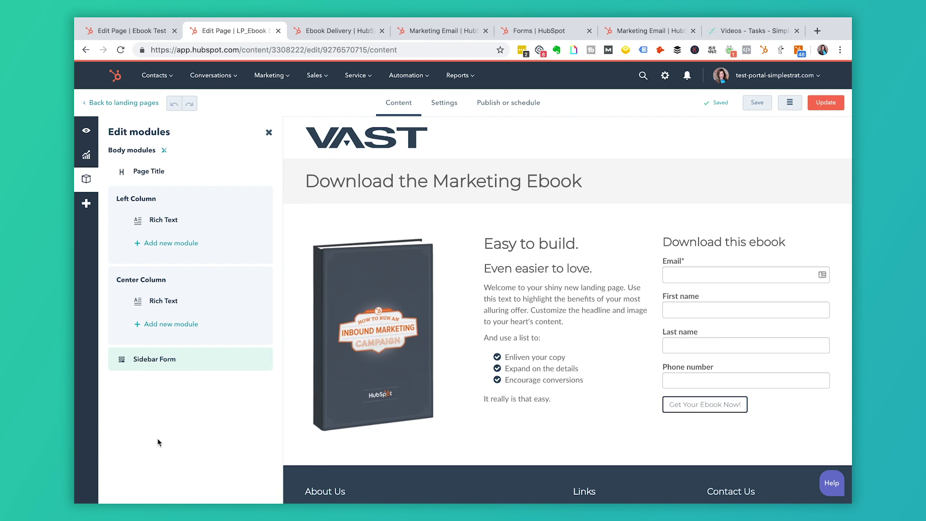
Update the published LP_Ebook Download_v1 landing page immediately so the form changes go live.
click(445, 104)
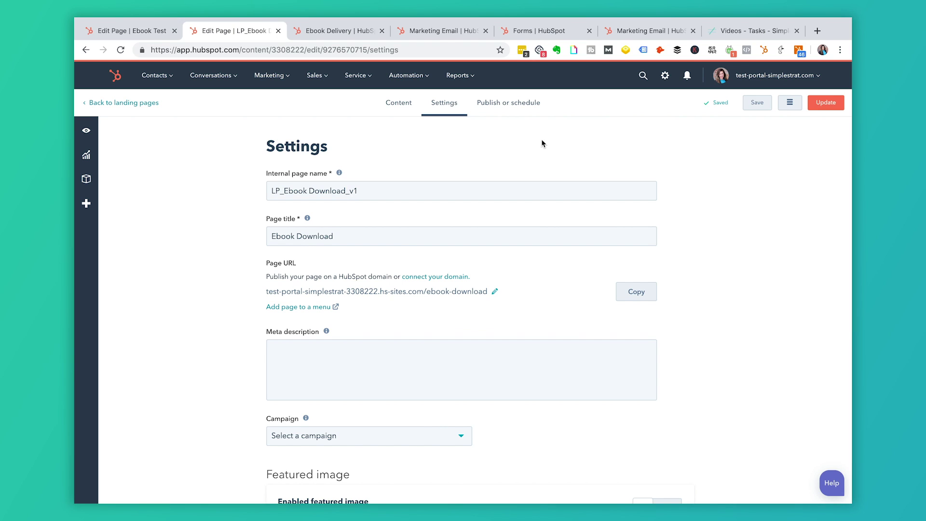
click(497, 103)
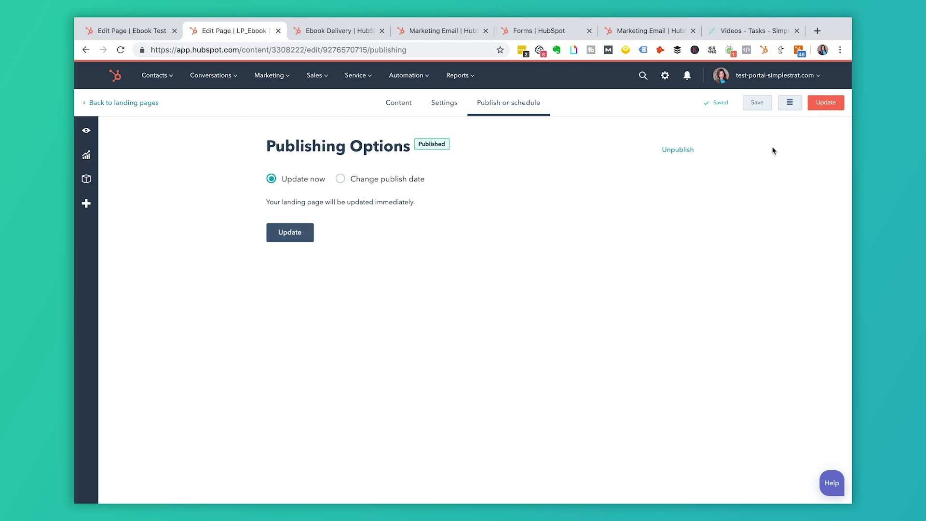
click(305, 231)
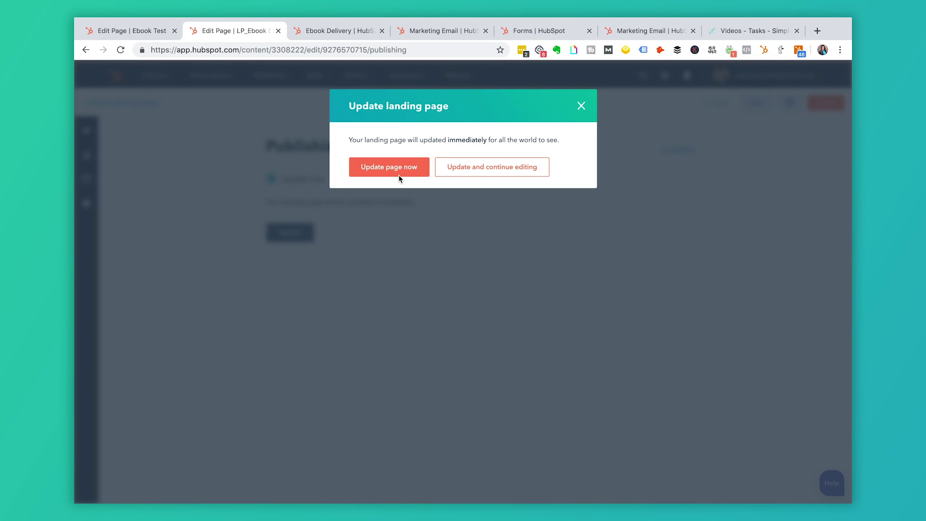
click(400, 174)
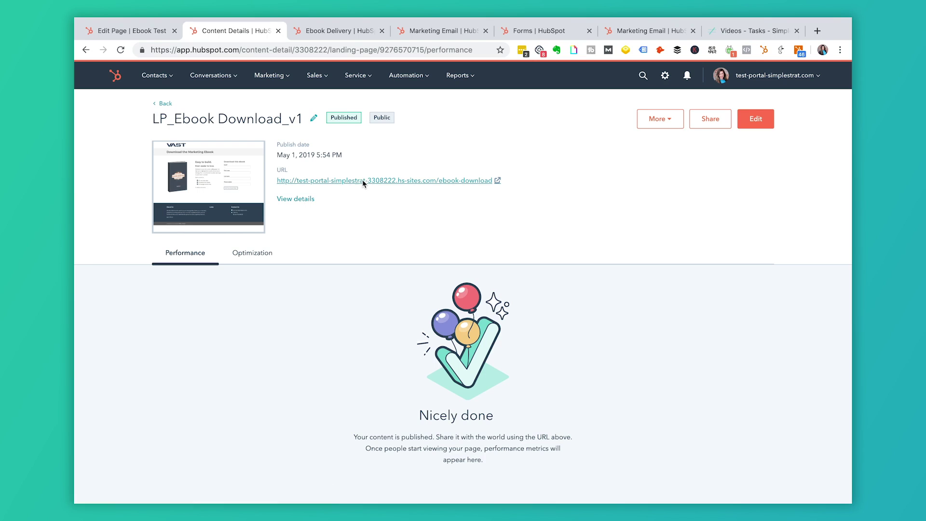
On the live ebook page, enter a test contact's email, first and last name, and submit with Get Your Ebook Now!
click(363, 180)
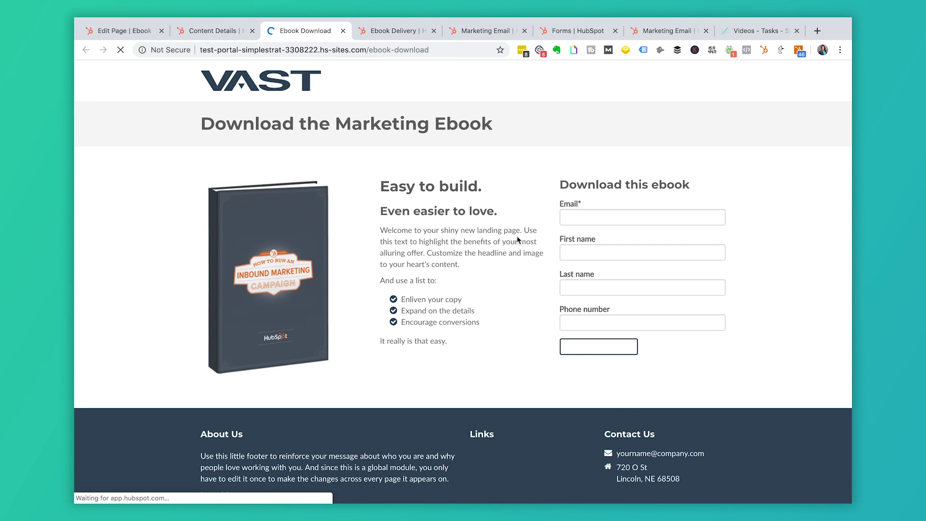
click(576, 222)
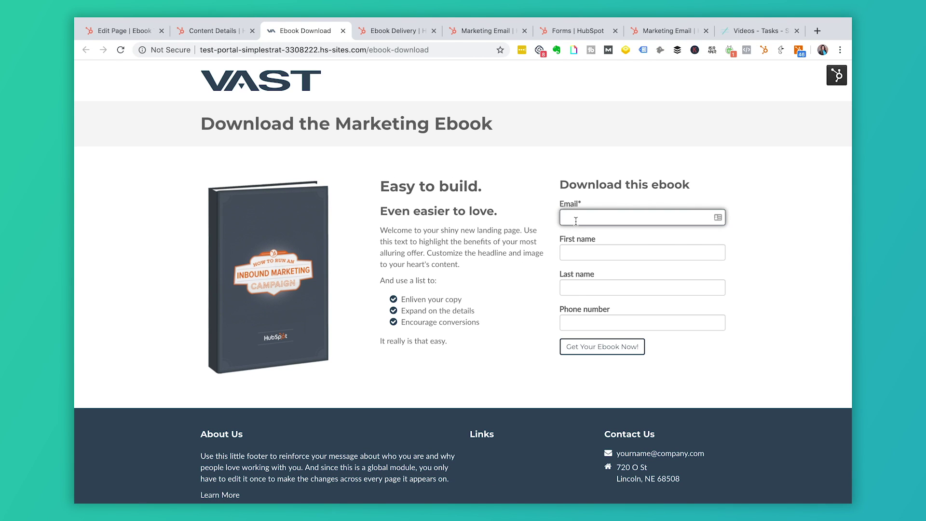
key(Tab)
text(Ali)
key(Tab)
text(A)
key(Tab)
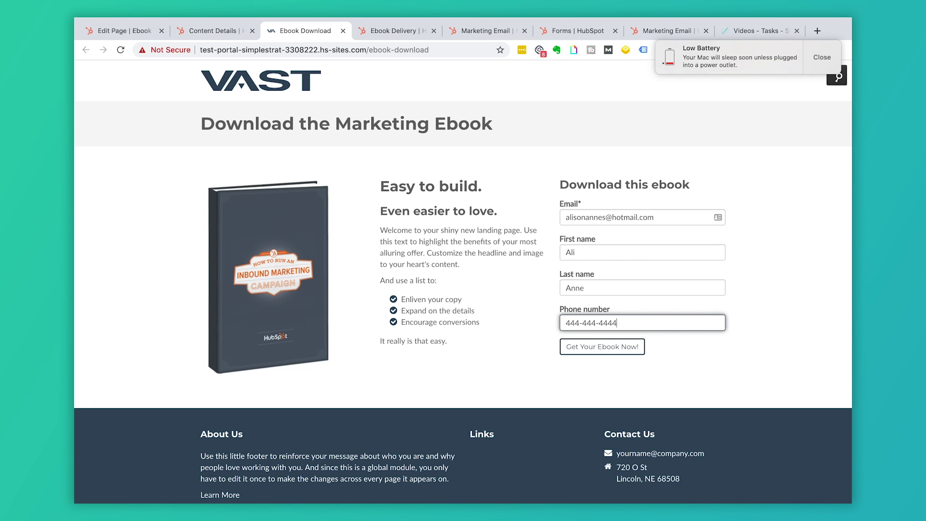
click(585, 353)
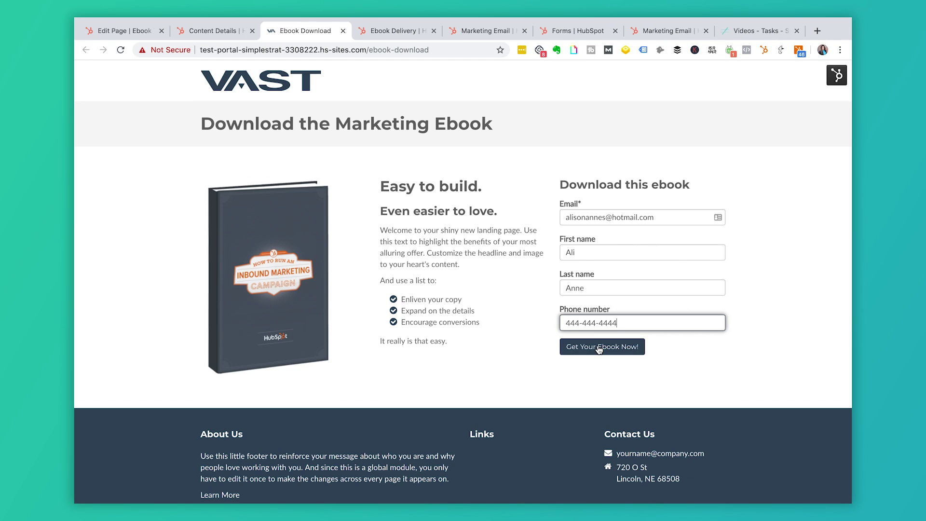